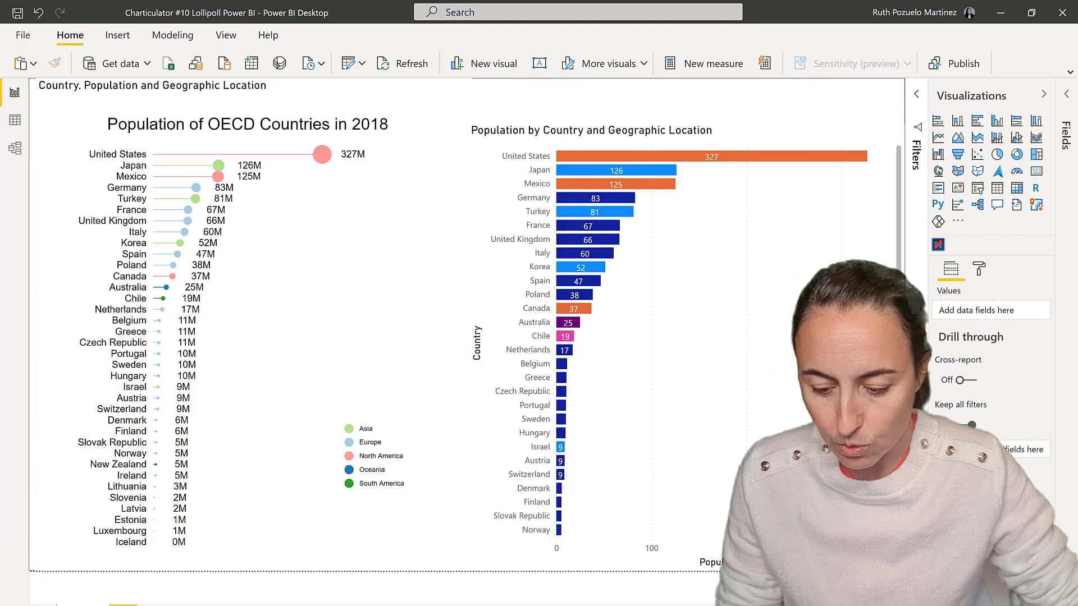
Open charticulator.com in a new browser tab and launch the Charticulator app.
key("alt+Tab")
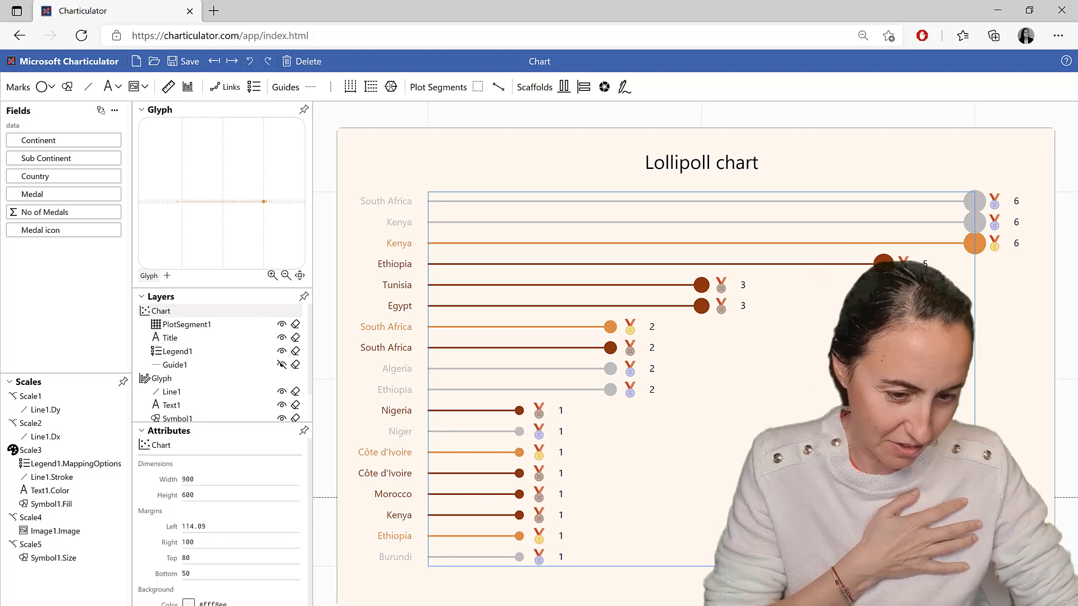
left_click(215, 12)
type("charticulator.com")
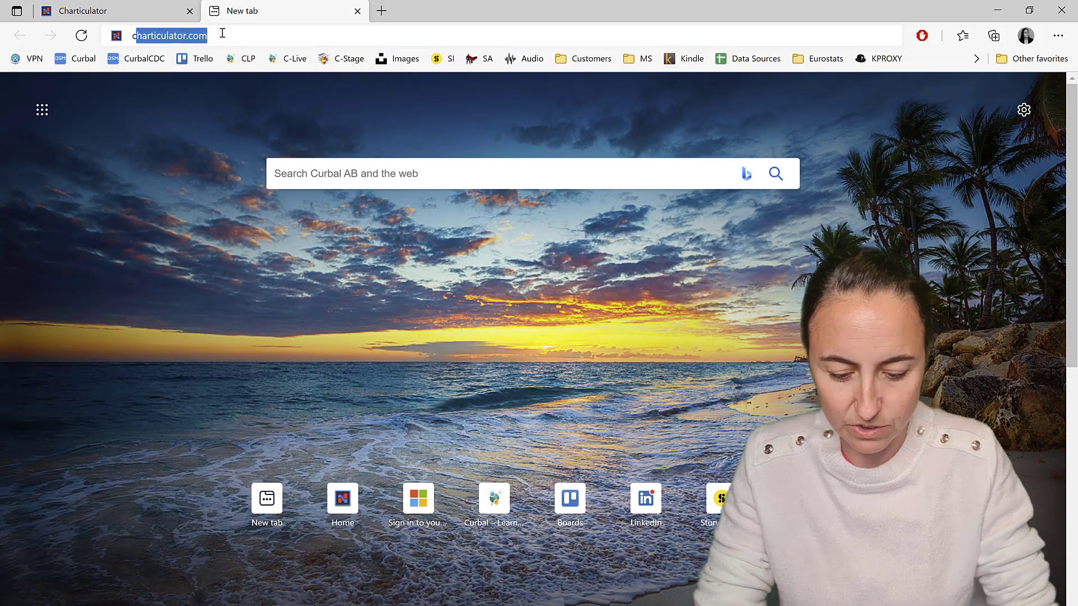
key("Return")
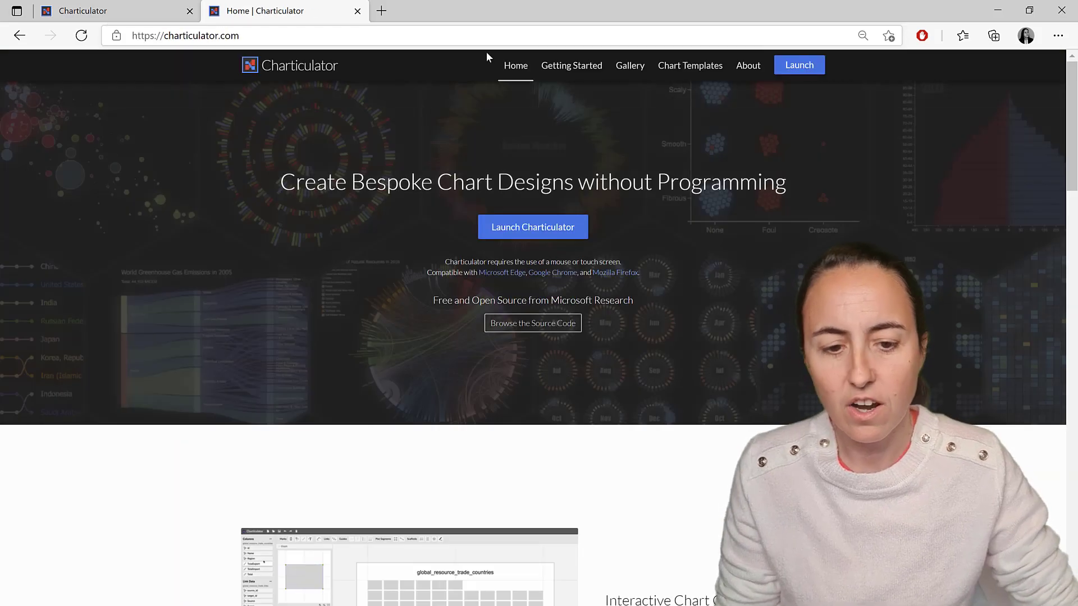
left_click(800, 65)
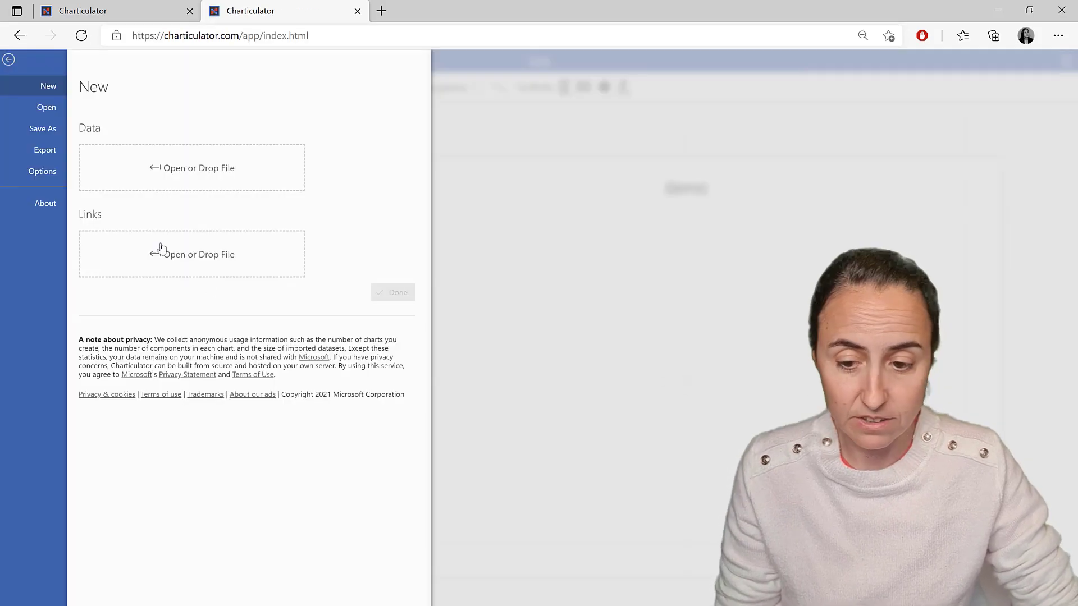
Load the data file Charticulator #10 Lollipoll data.csv as a new chart's dataset.
left_click(185, 175)
left_click(213, 127)
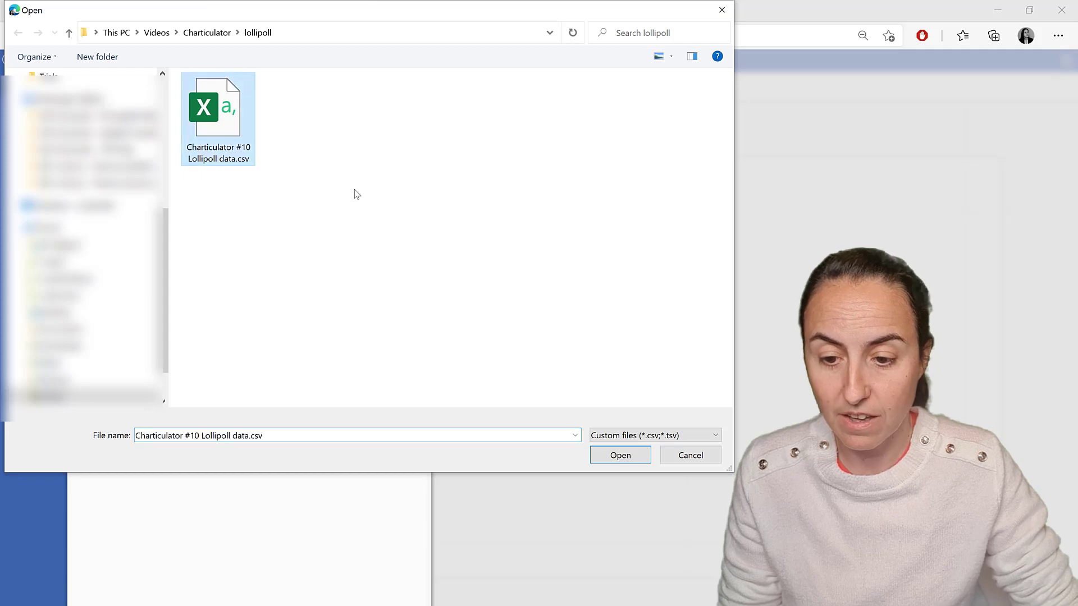
left_click(617, 455)
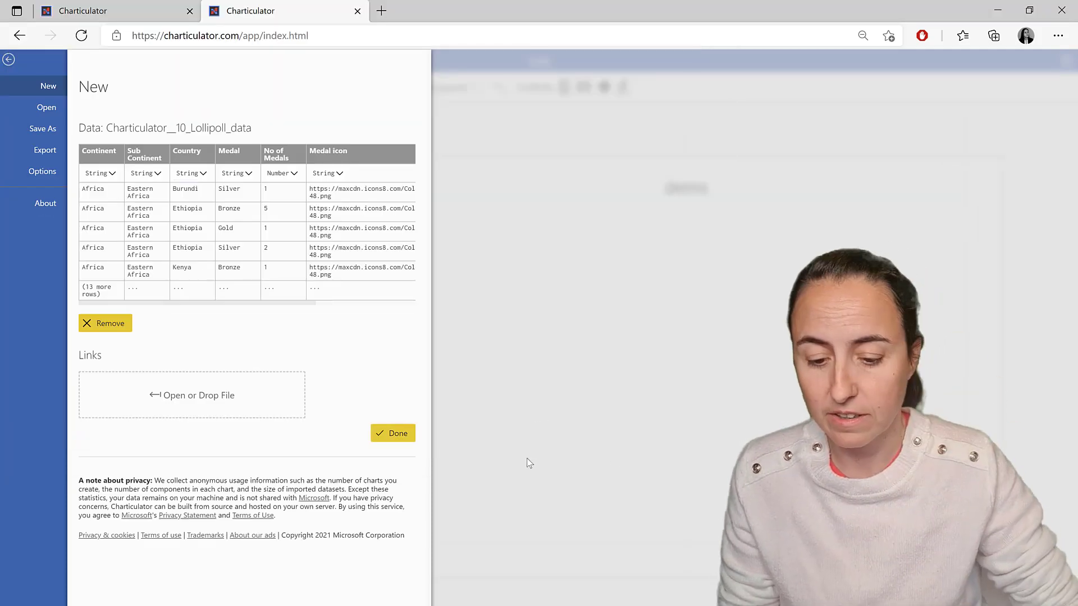
left_click(393, 434)
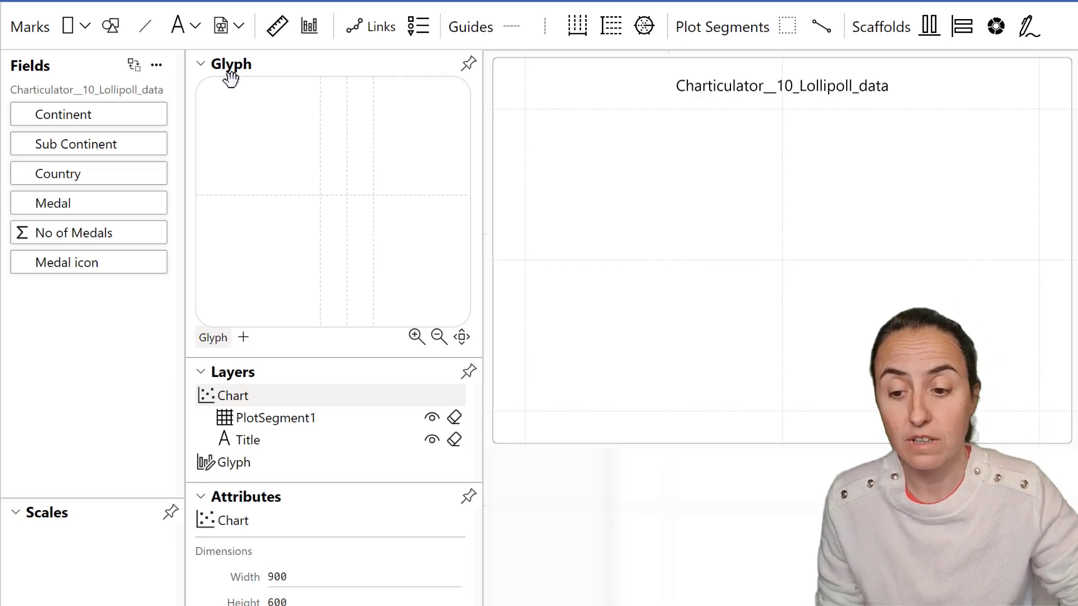
Draw a short horizontal line mark starting at the glyph's centre.
left_click(143, 27)
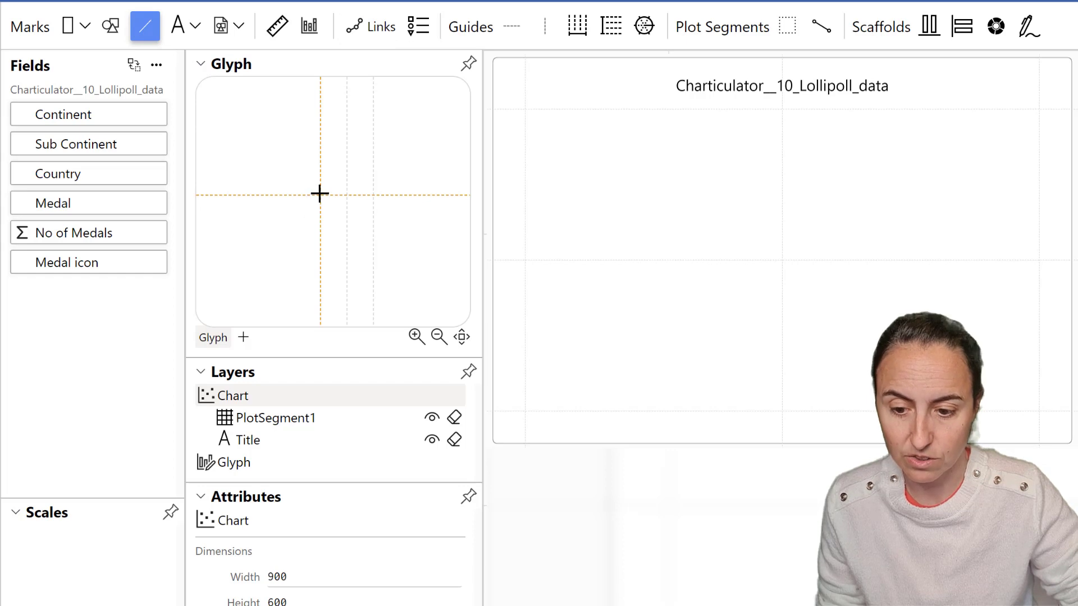
left_click_drag(321, 195, 373, 198)
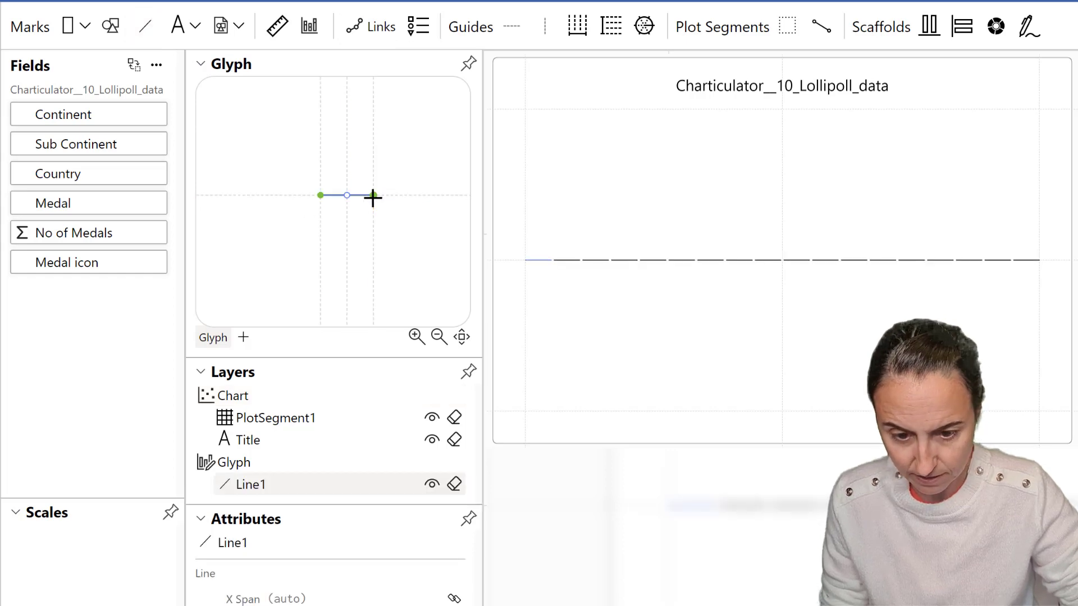
scroll(427, 235, "down", 5)
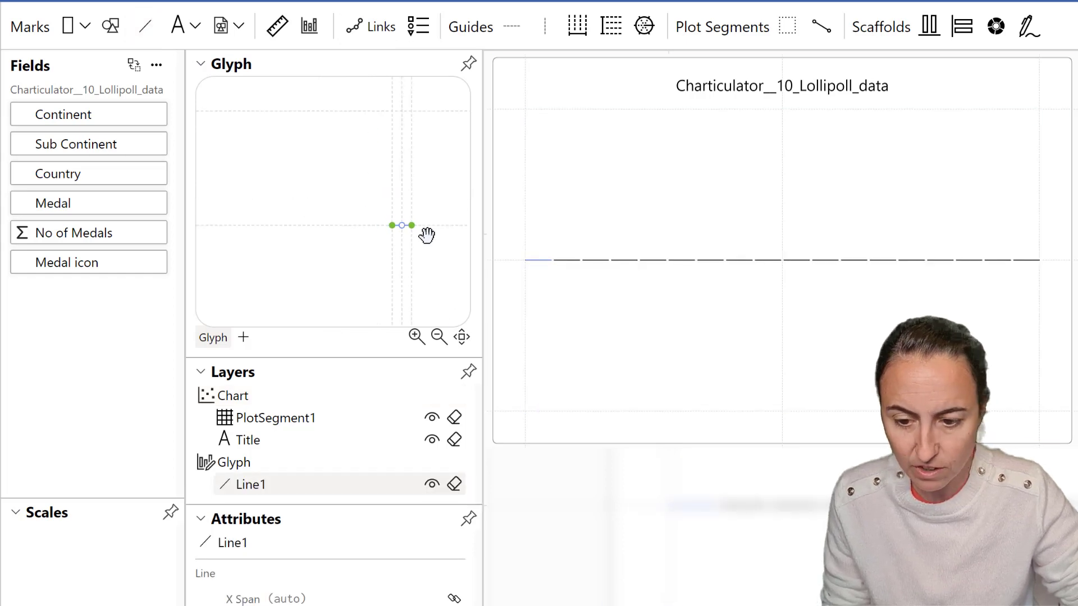
left_click_drag(401, 166, 376, 152)
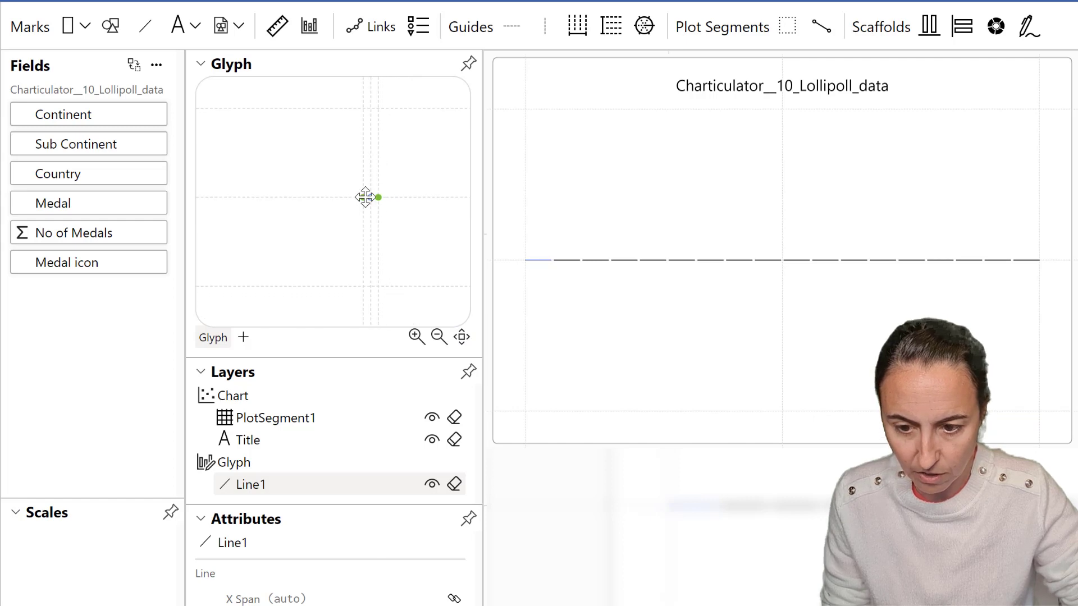
scroll(386, 210, "up", 3)
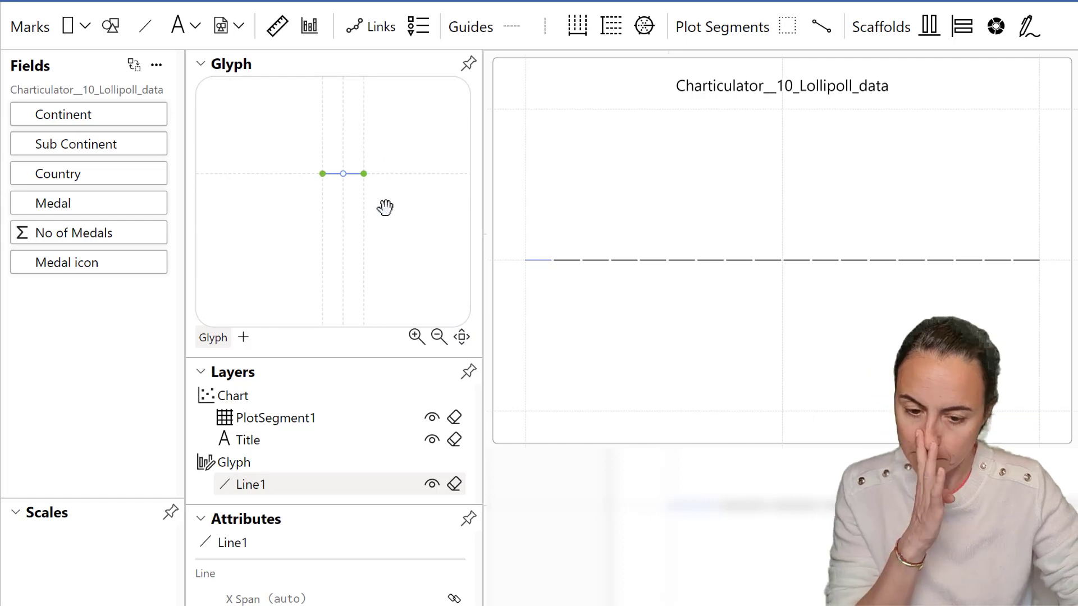
Set the plot segment layout to Stack Y so the lines stack vertically.
left_click(614, 144)
left_click(545, 79)
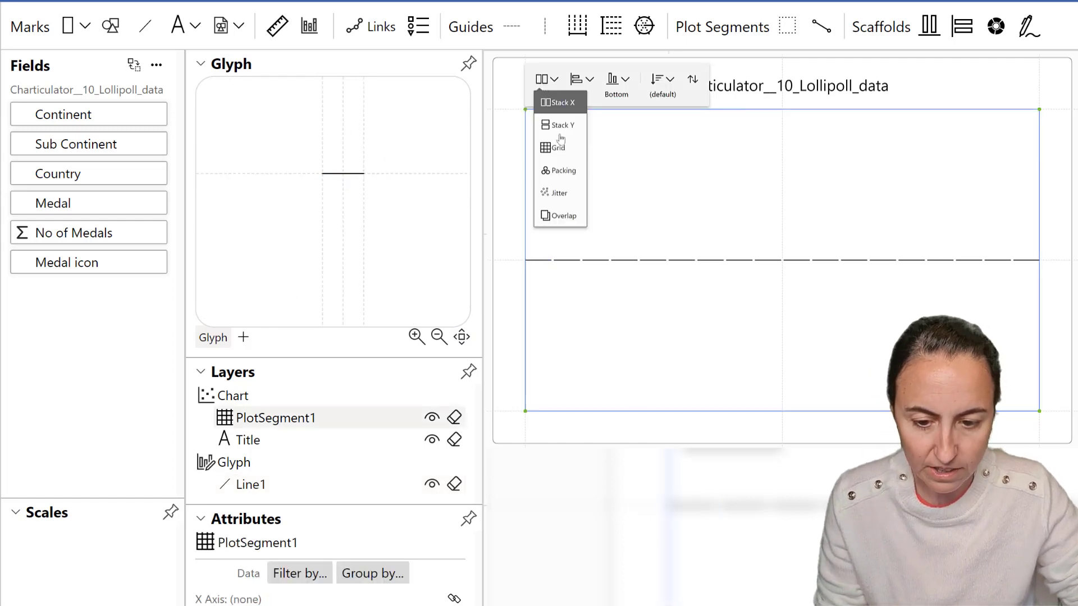
left_click(565, 125)
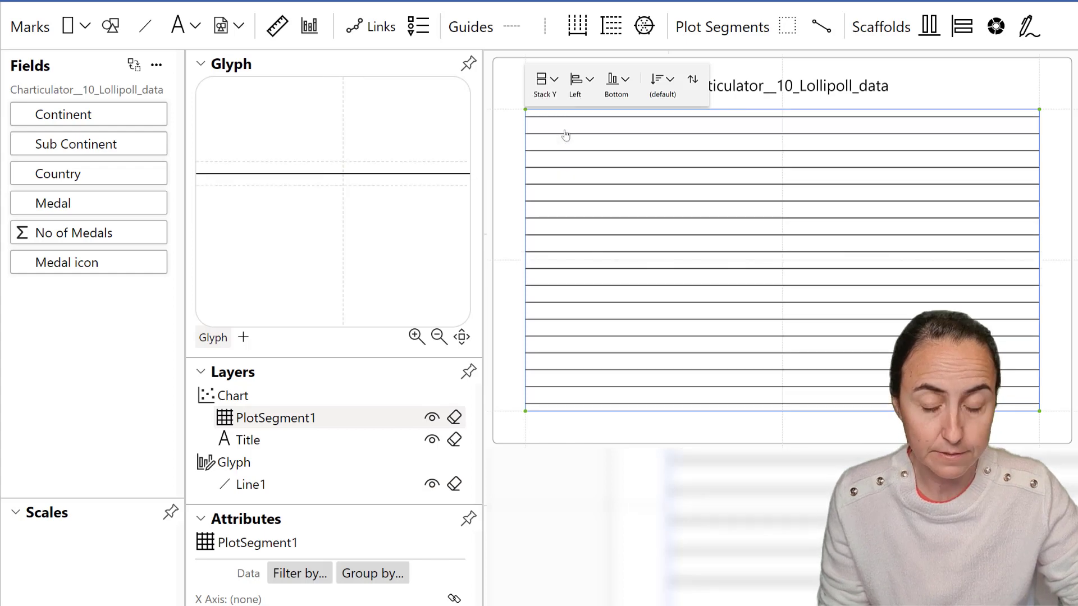
Add a text mark to the glyph near the line.
scroll(342, 198, "down", 6)
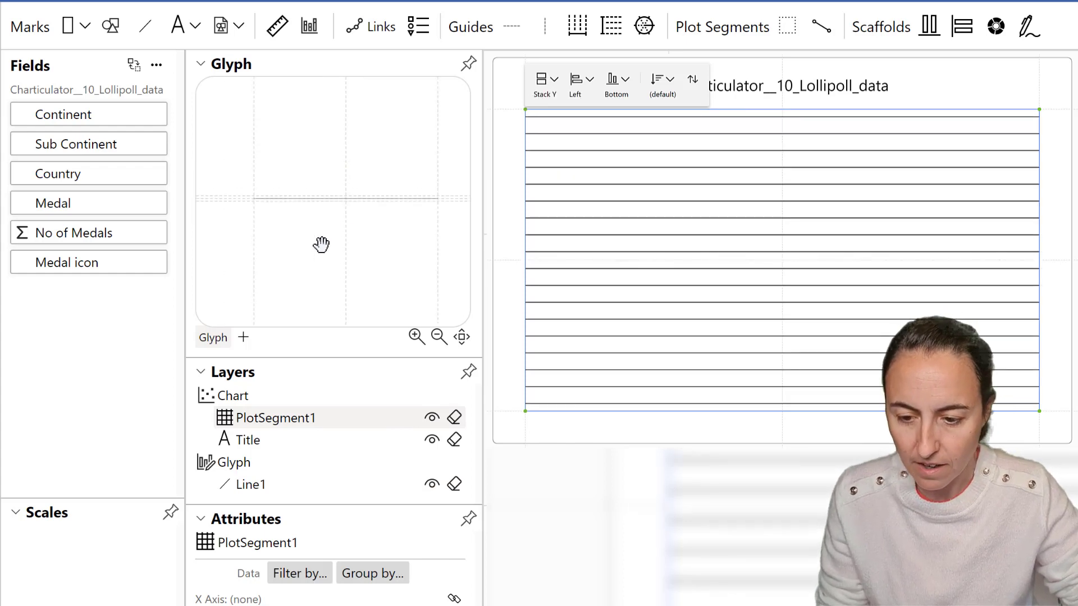
left_click_drag(331, 242, 414, 223)
scroll(347, 212, "up", 2)
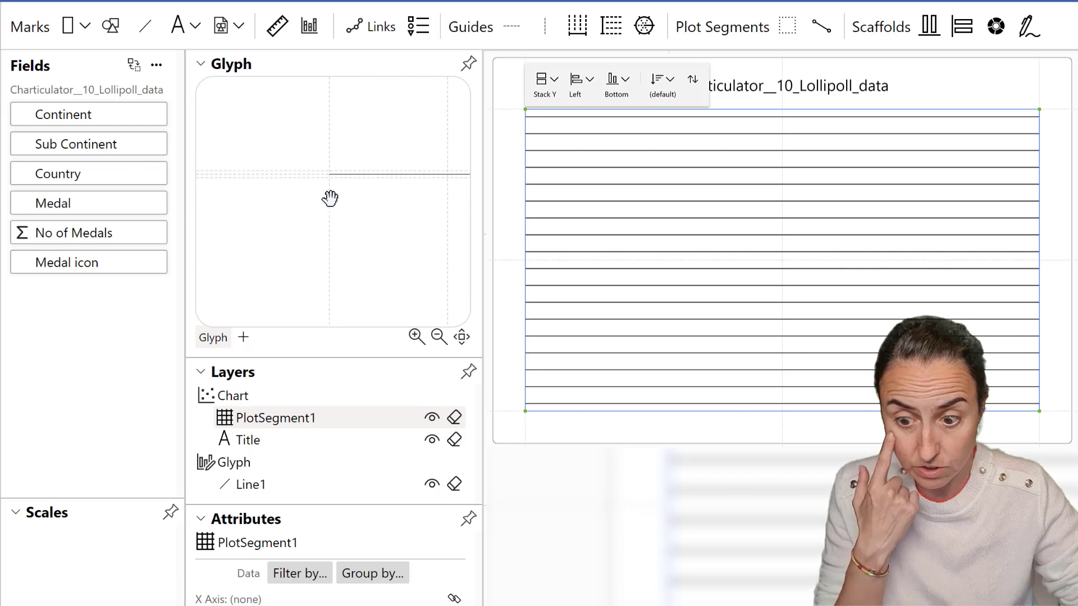
scroll(291, 158, "up", 2)
left_click_drag(177, 26, 362, 201)
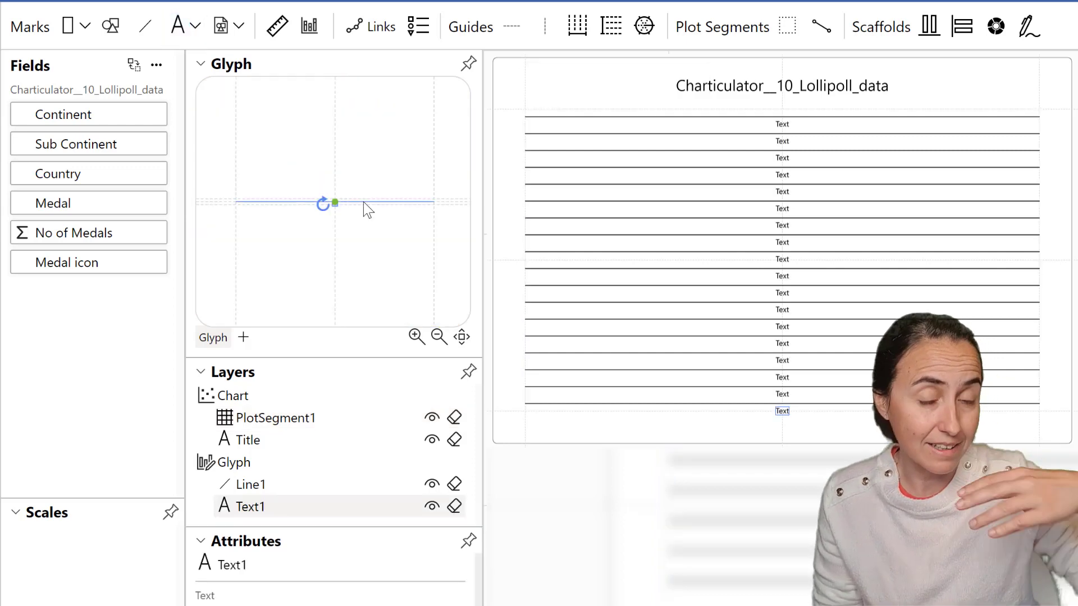
Move the text mark so it anchors at the left end of the line.
left_click_drag(337, 206, 380, 219)
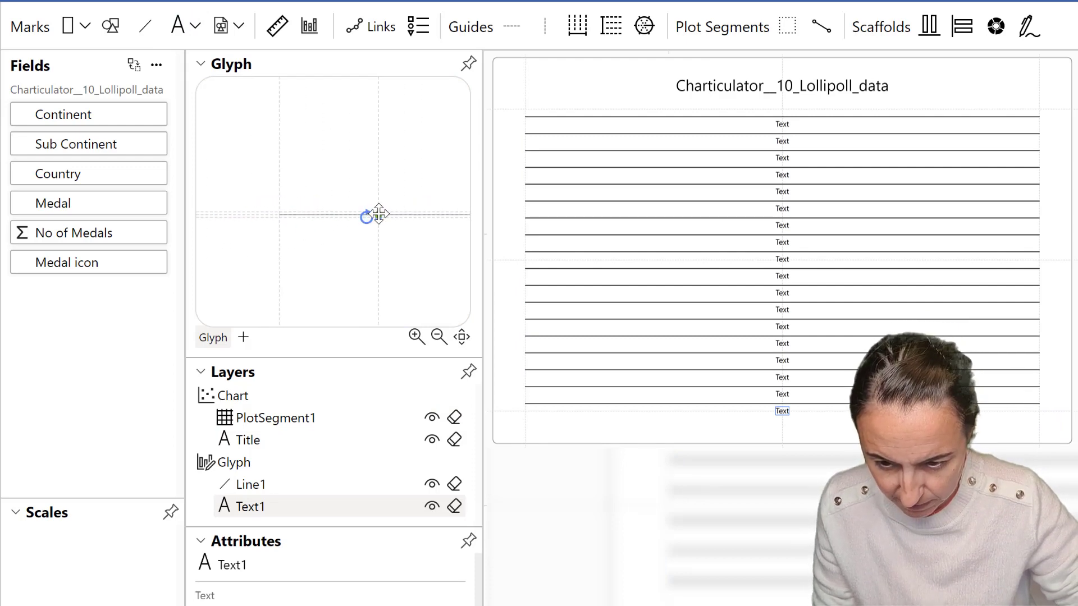
left_click(378, 218)
left_click(378, 216)
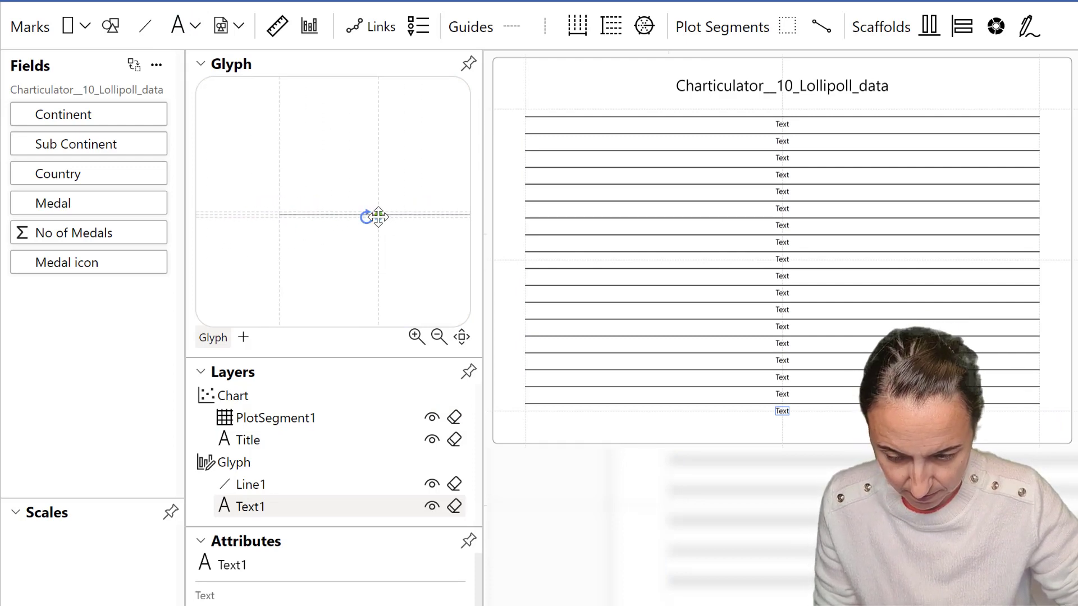
left_click_drag(378, 215, 280, 216)
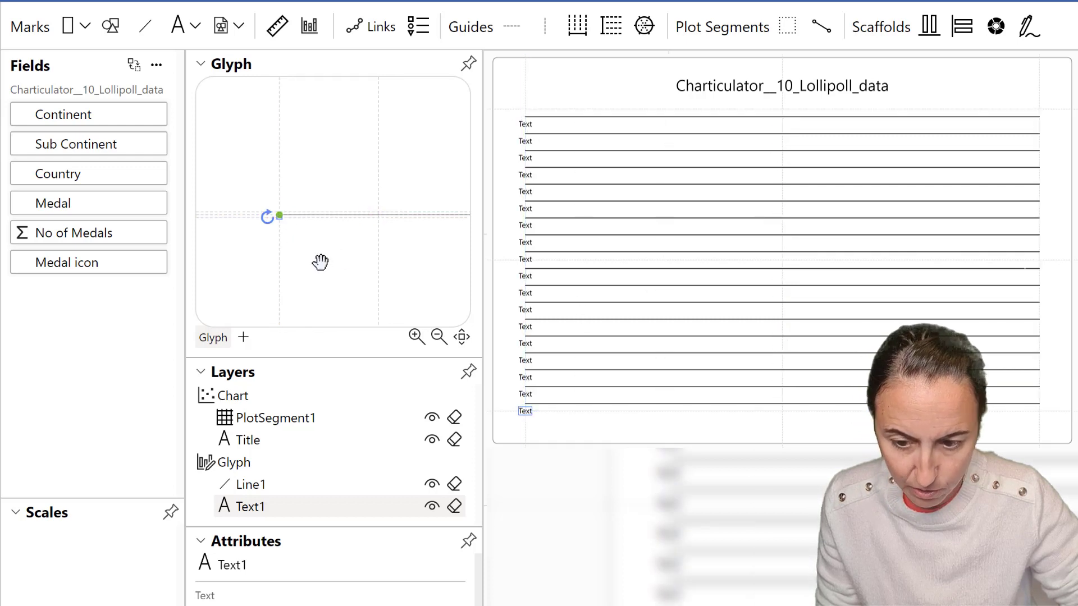
left_click_drag(320, 261, 461, 243)
scroll(414, 214, "up", 8)
left_click_drag(414, 183, 373, 319)
left_click_drag(400, 252, 348, 231)
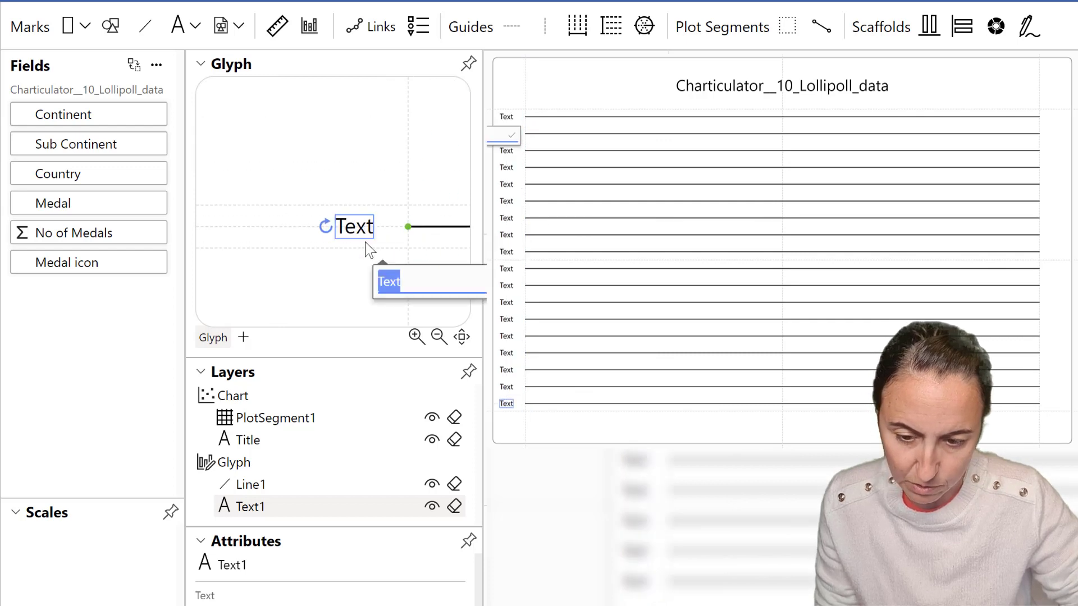
left_click(420, 242)
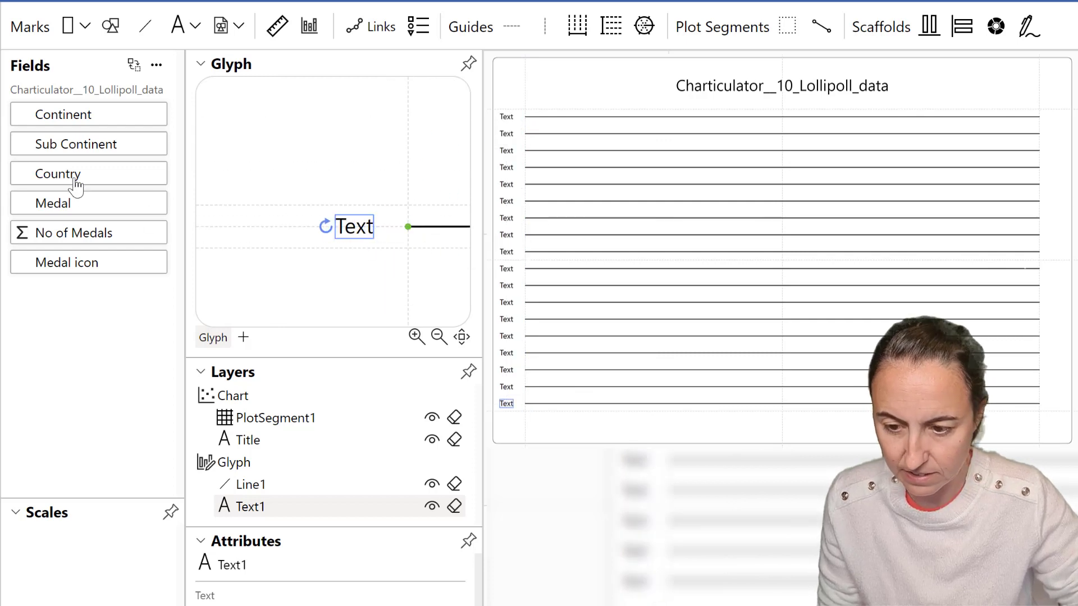
Bind the text to the Country field and widen the chart's left margin to fit the labels.
left_click_drag(89, 175, 355, 239)
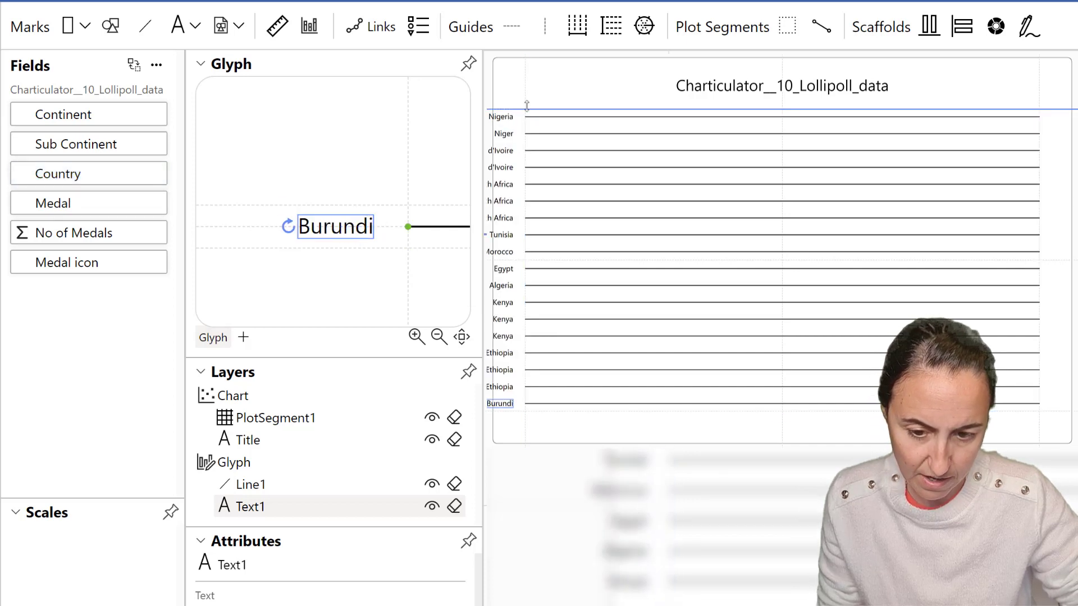
left_click_drag(526, 94, 560, 96)
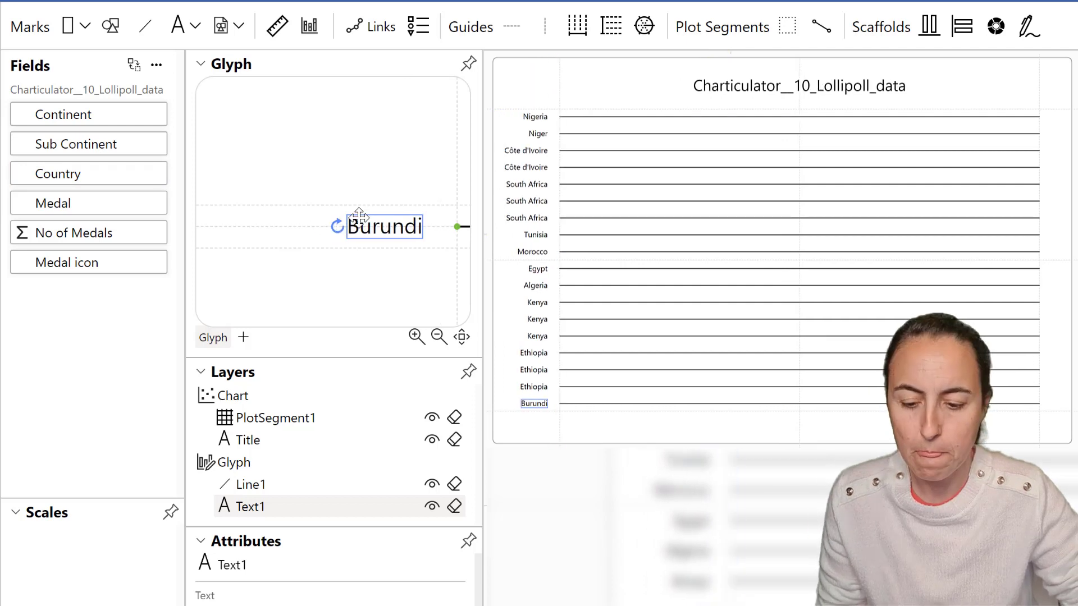
left_click_drag(391, 176, 241, 148)
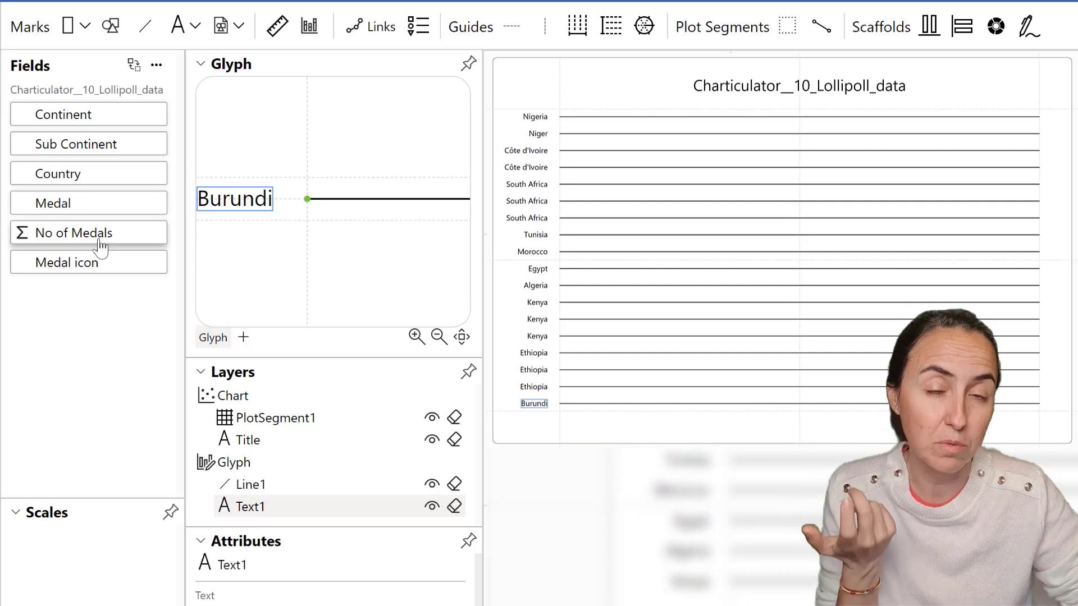
Bind the line's length to No of Medals and sort the plot segment by No of Medals.
left_click_drag(98, 236, 366, 213)
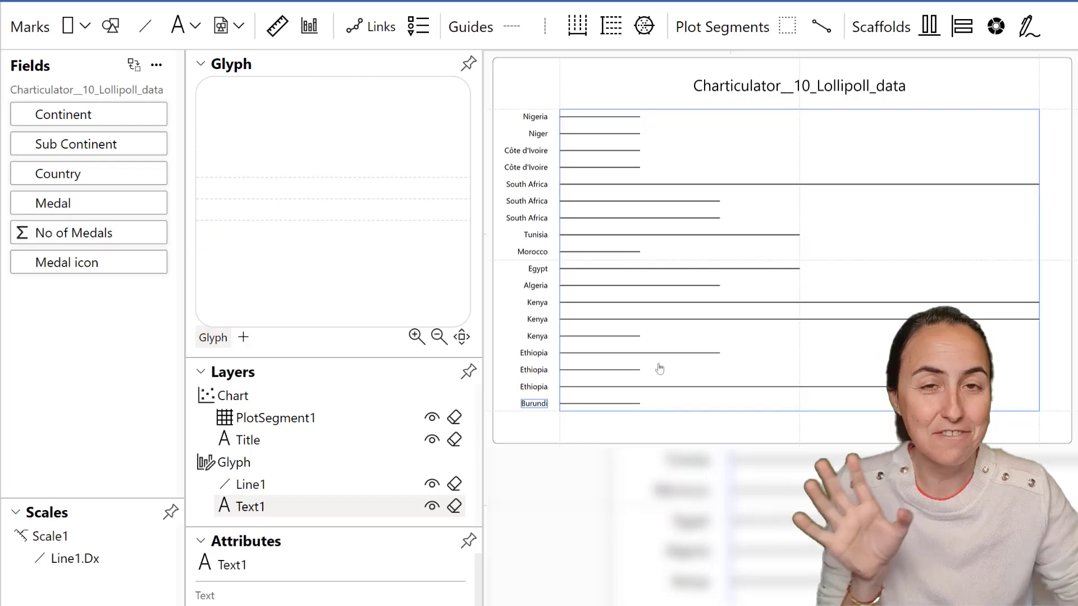
left_click(747, 151)
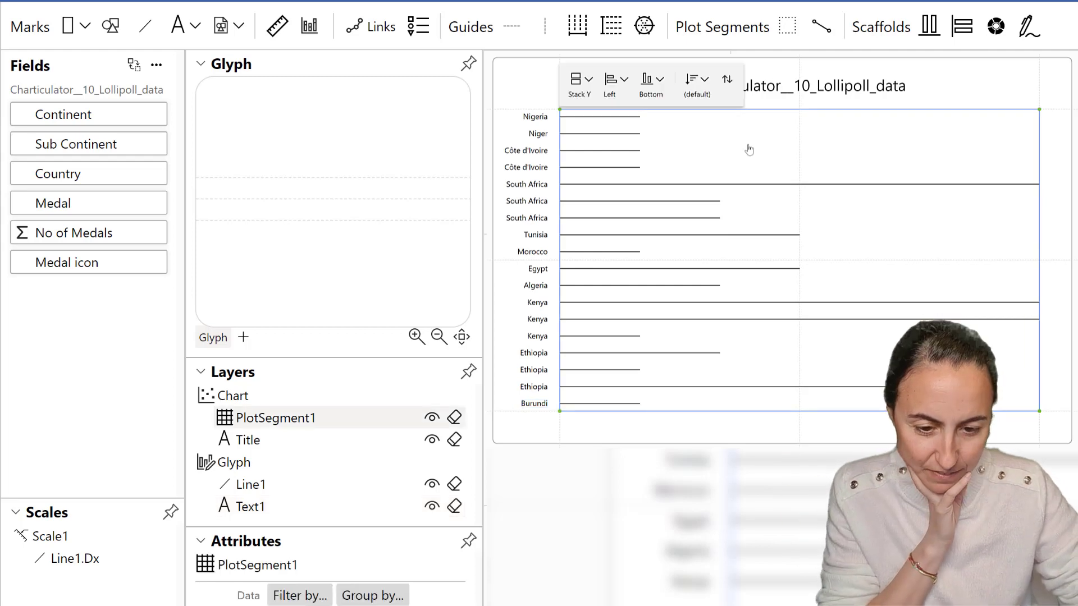
left_click(701, 81)
left_click(738, 213)
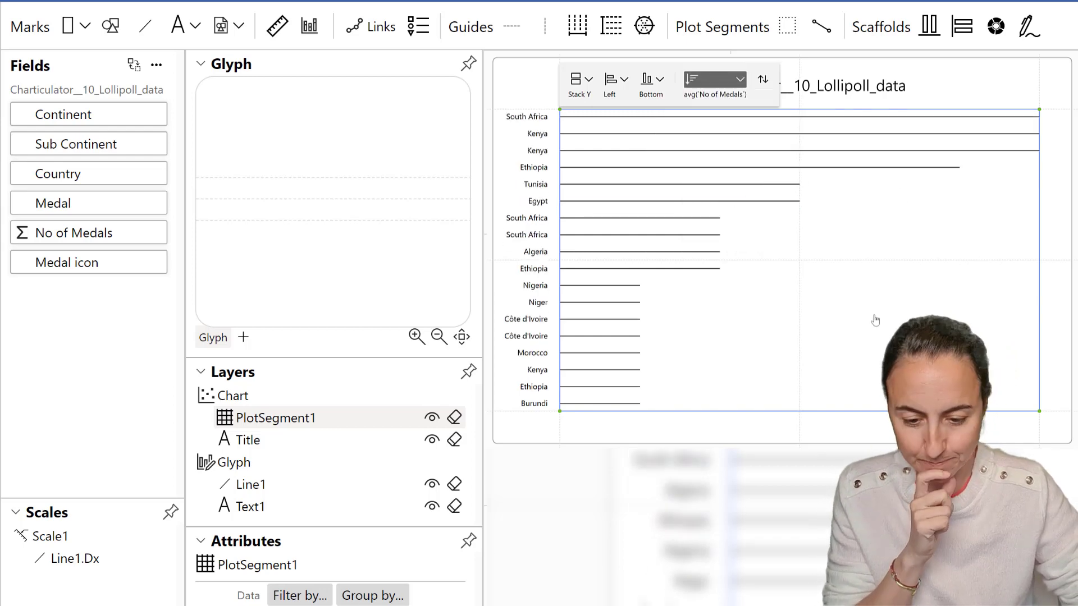
Add a circle symbol mark and attach it to the right end of the line.
scroll(325, 221, "down", 10)
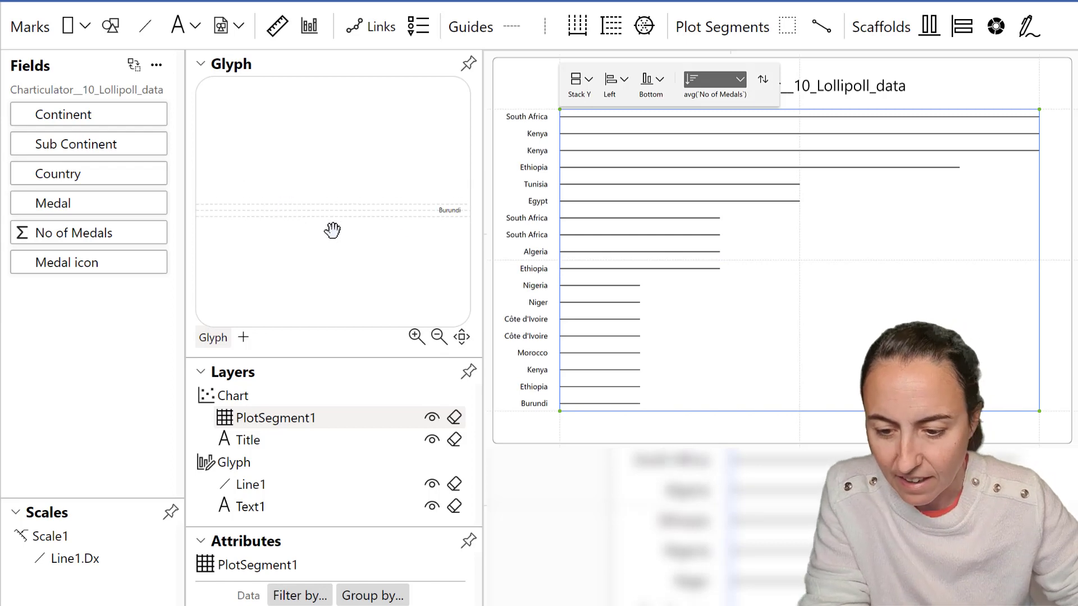
scroll(420, 241, "up", 10)
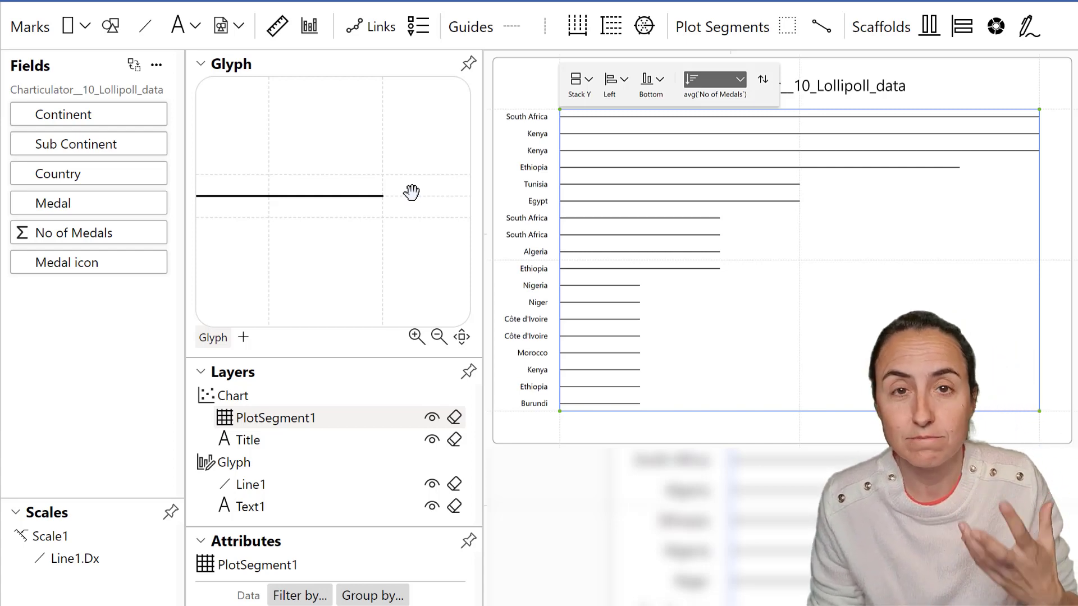
scroll(376, 221, "up", 5)
left_click_drag(375, 206, 261, 216)
left_click_drag(111, 26, 274, 187)
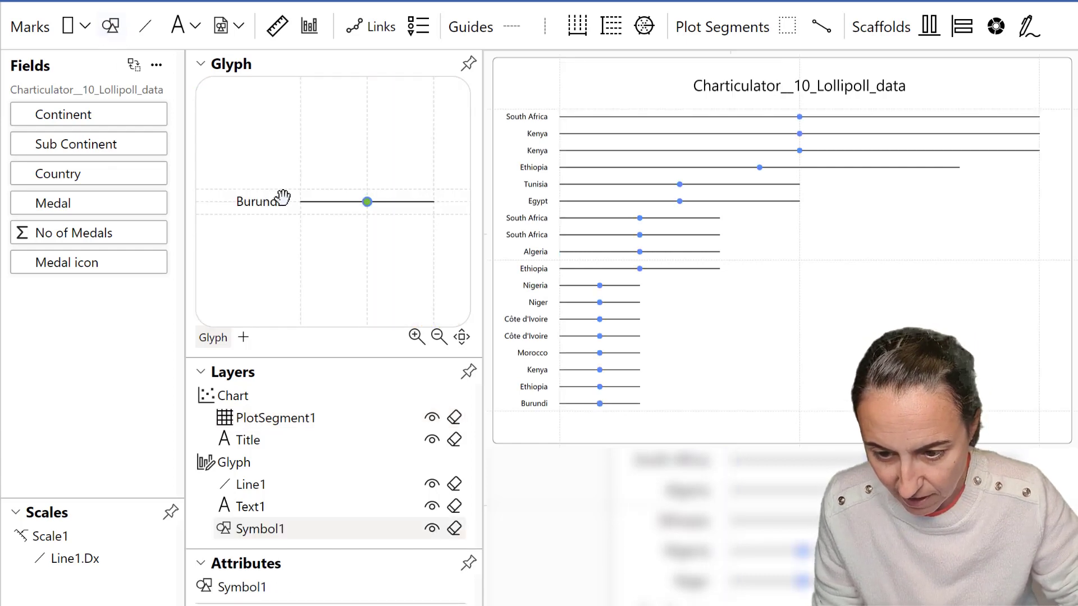
left_click_drag(364, 215, 402, 183)
scroll(396, 188, "up", 3)
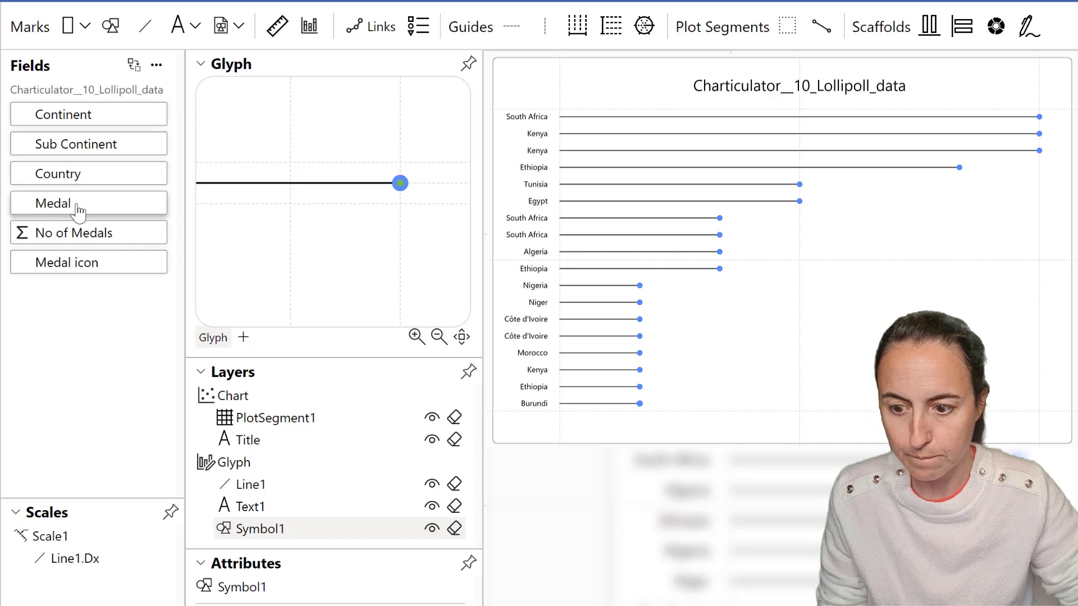
Bind the circle symbol's size to the No of Medals field.
mouse_move(75, 238)
left_mouse_down()
mouse_move(292, 605)
mouse_move(77, 221)
mouse_move(77, 230)
left_mouse_up()
left_click(471, 566)
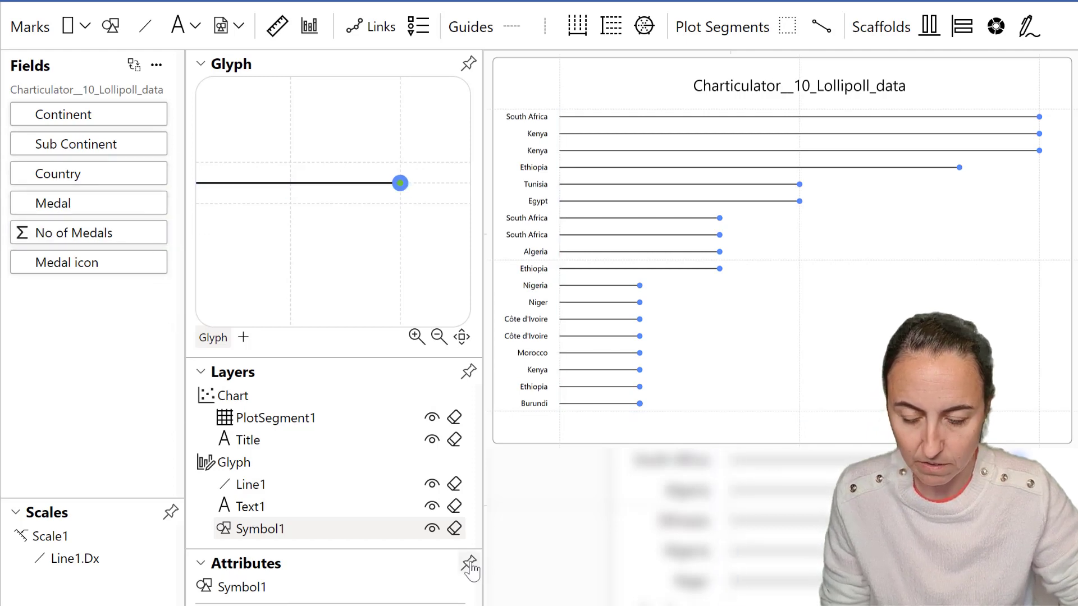
left_click(470, 566)
left_click_drag(277, 65, 376, 52)
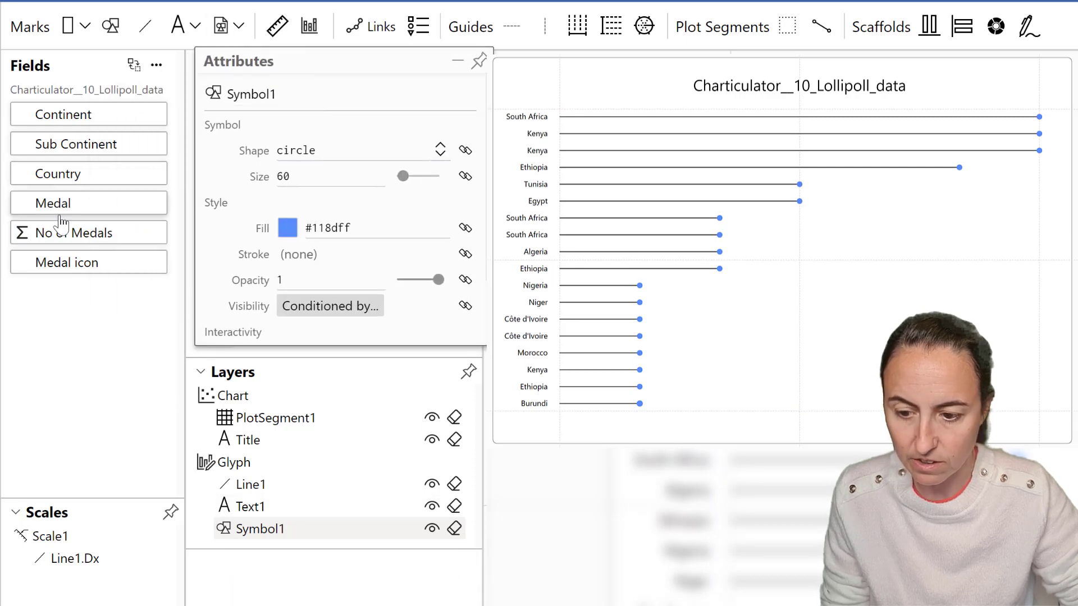
left_click_drag(84, 230, 318, 179)
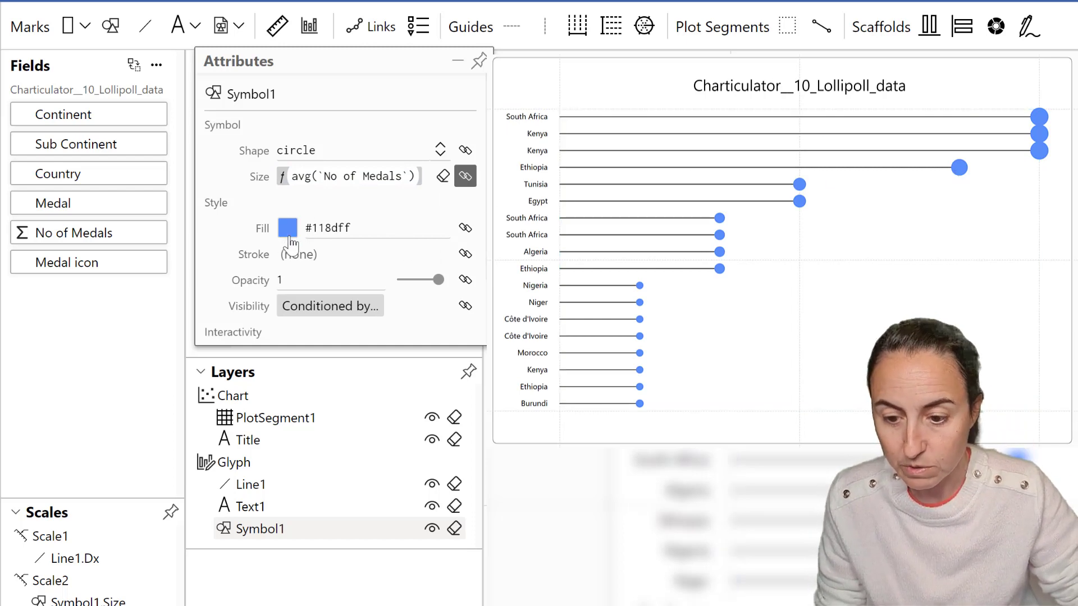
Bind the circle's fill to Medal and recolour the mapping: Silver #bdbdbd, Bronze #d94801, Gold #fdae6b.
left_click_drag(56, 205, 354, 228)
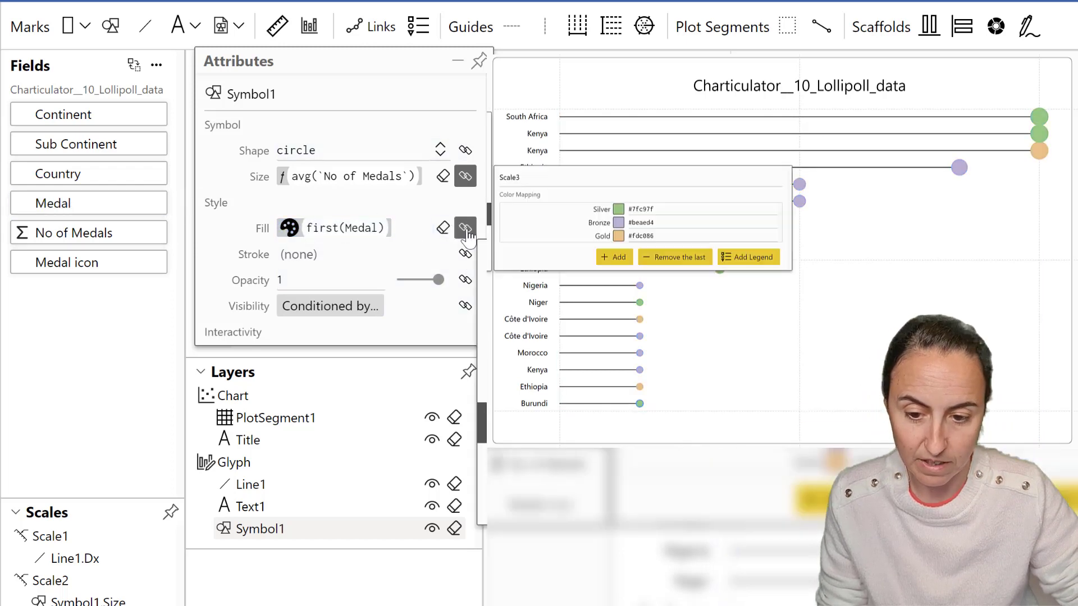
left_click(618, 209)
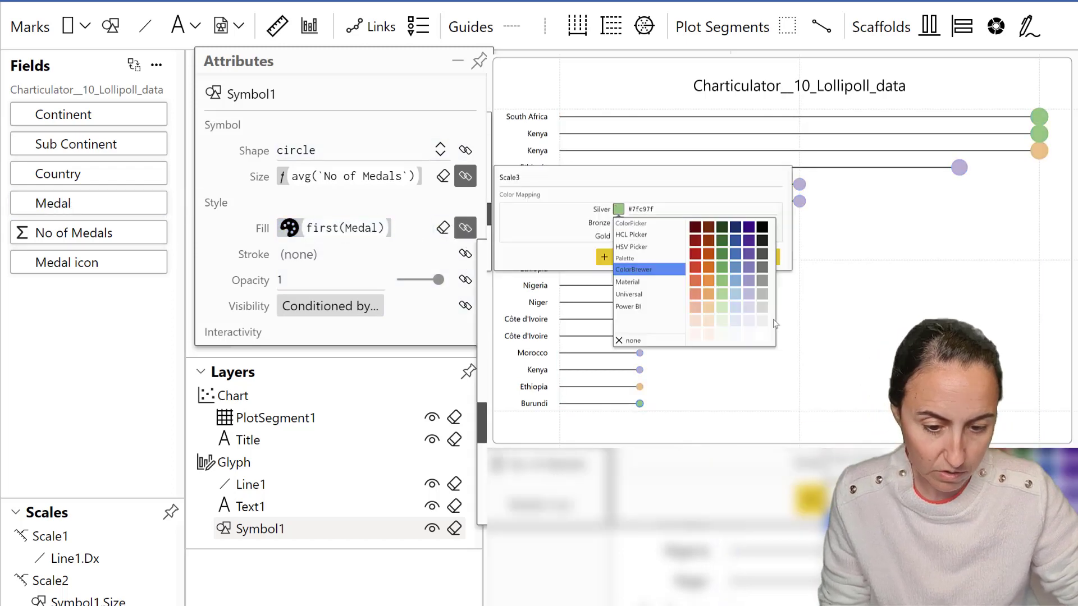
left_click(762, 281)
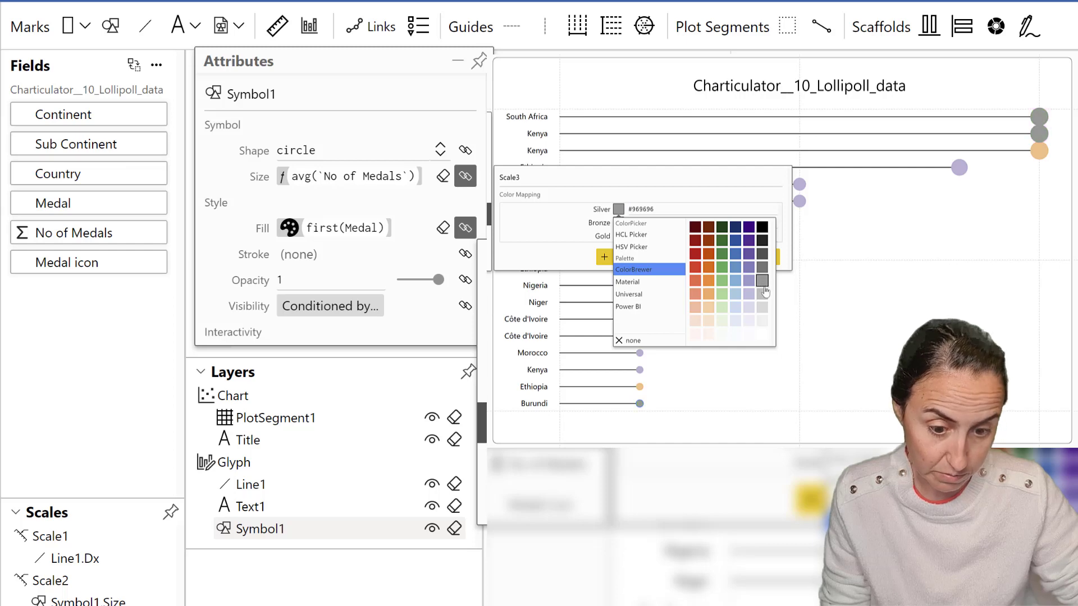
left_click(763, 294)
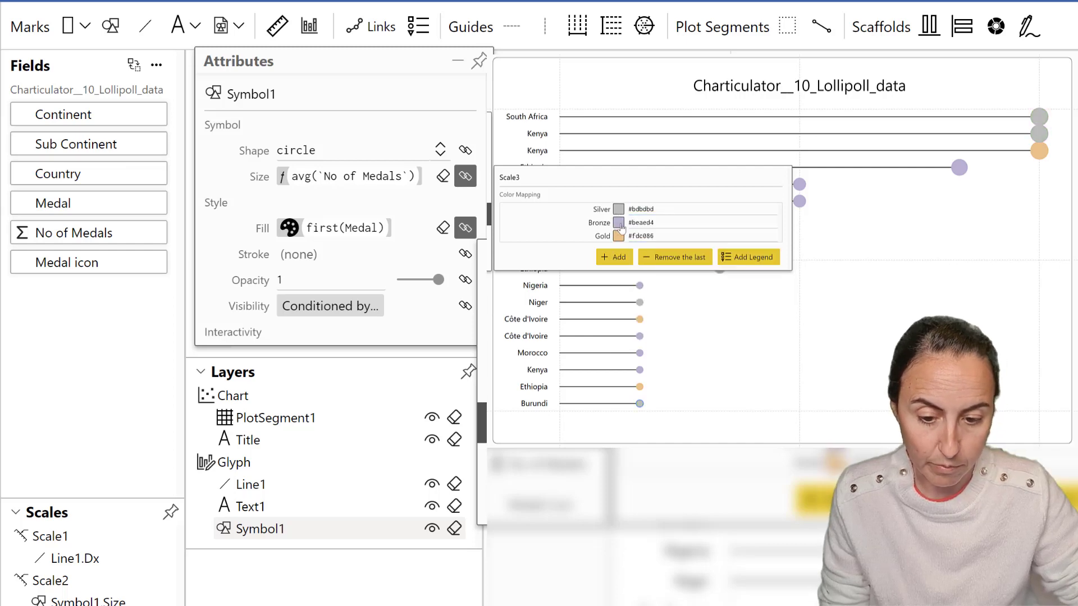
left_click(619, 224)
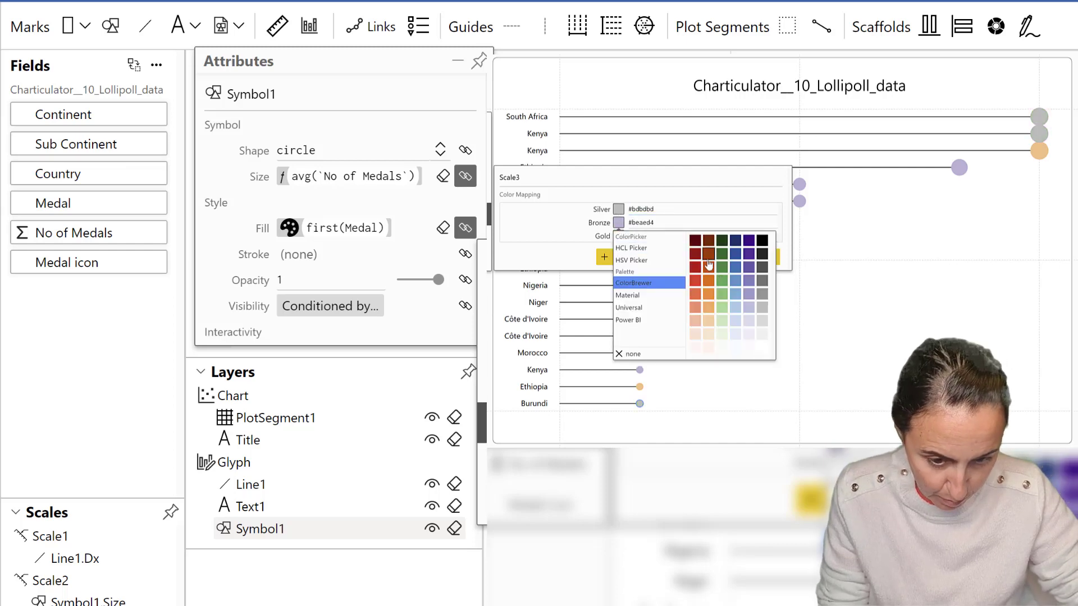
left_click(708, 258)
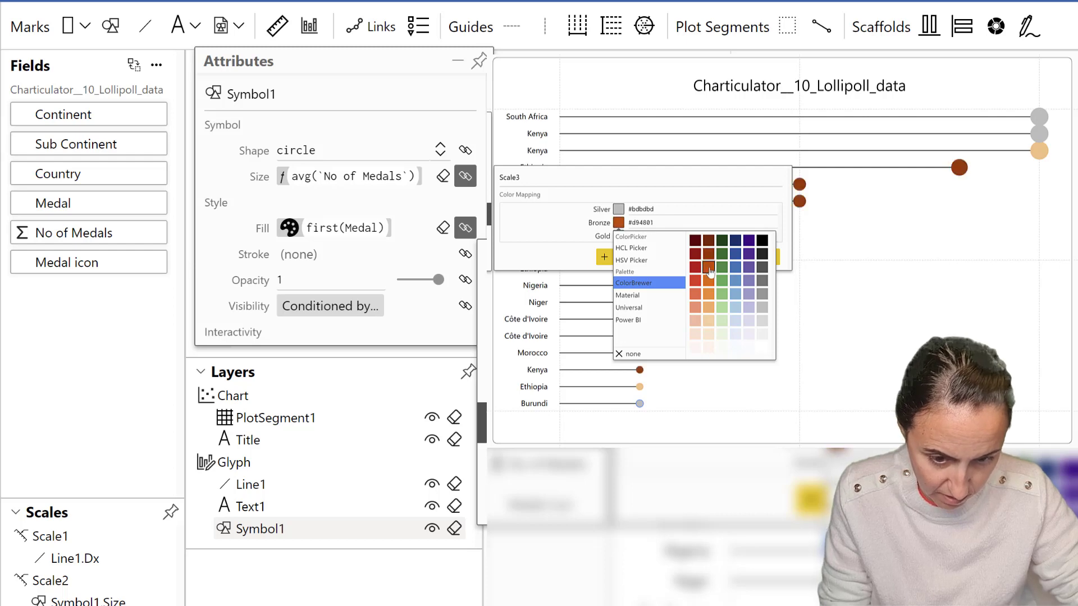
left_click(618, 236)
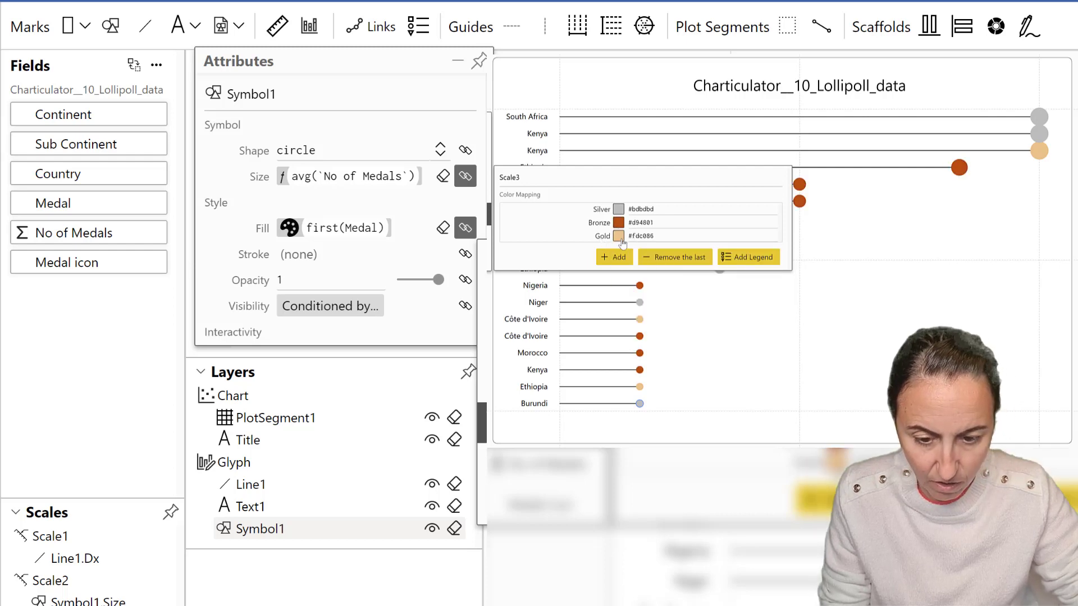
left_click(618, 237)
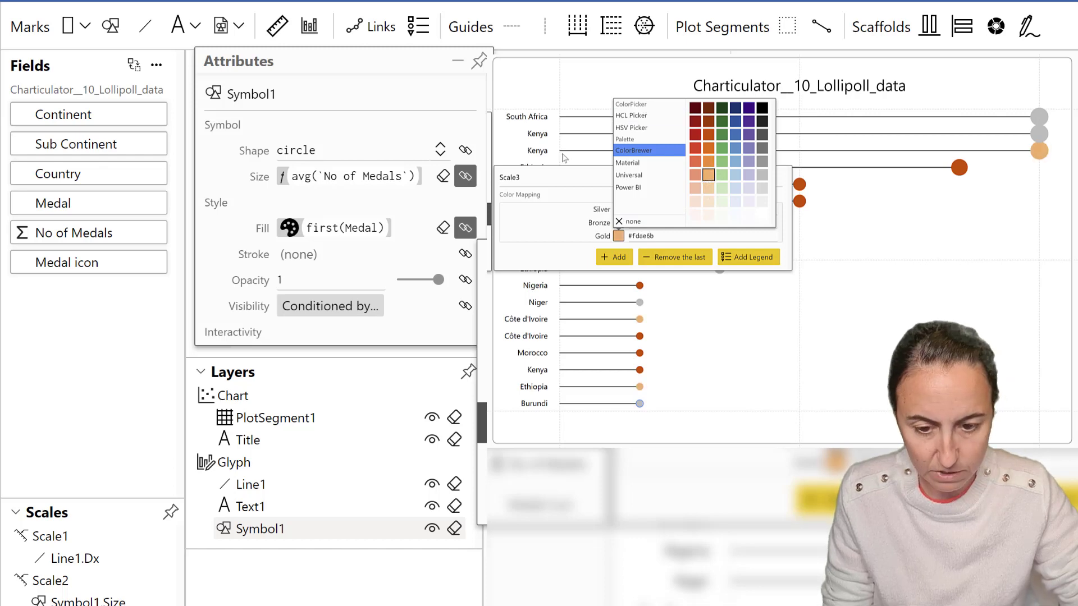
left_click(561, 180)
left_click(631, 79)
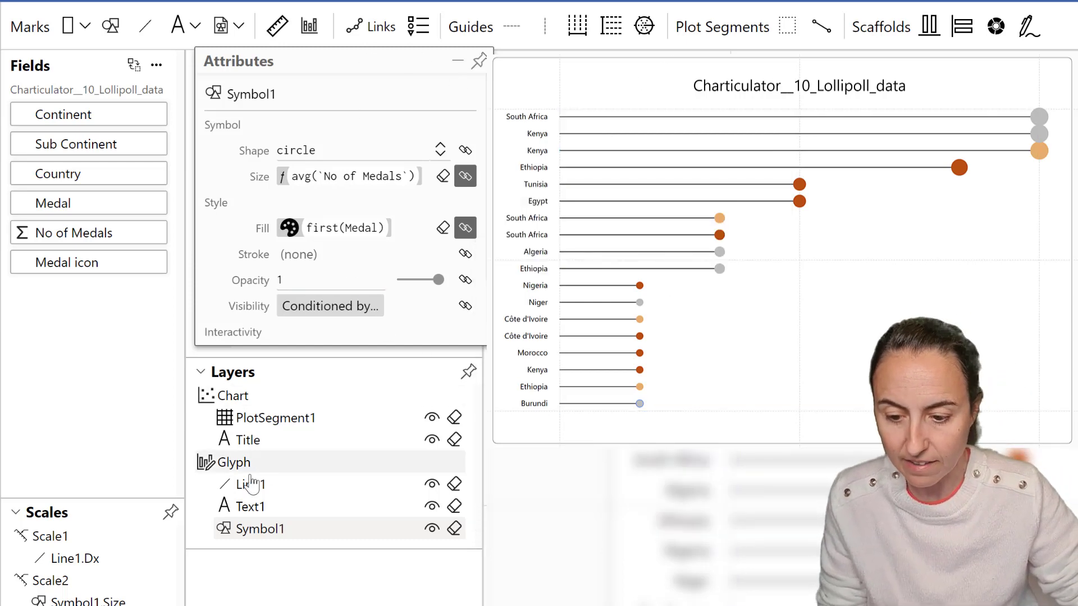
Set the line's width to about 1.82 and bind its stroke colour to the Medal field.
left_click(250, 486)
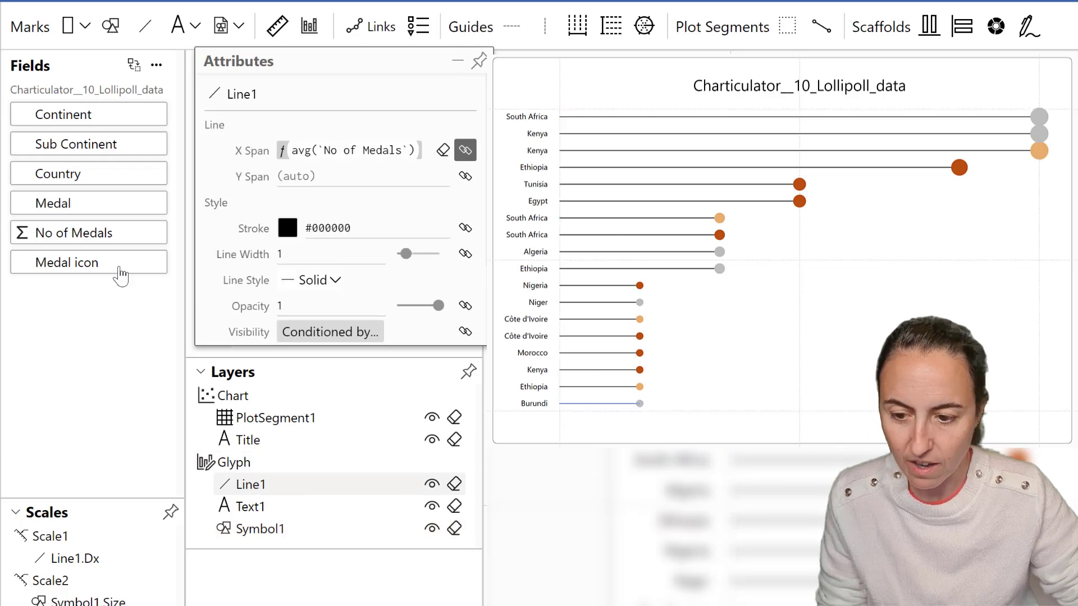
left_click_drag(408, 262, 414, 264)
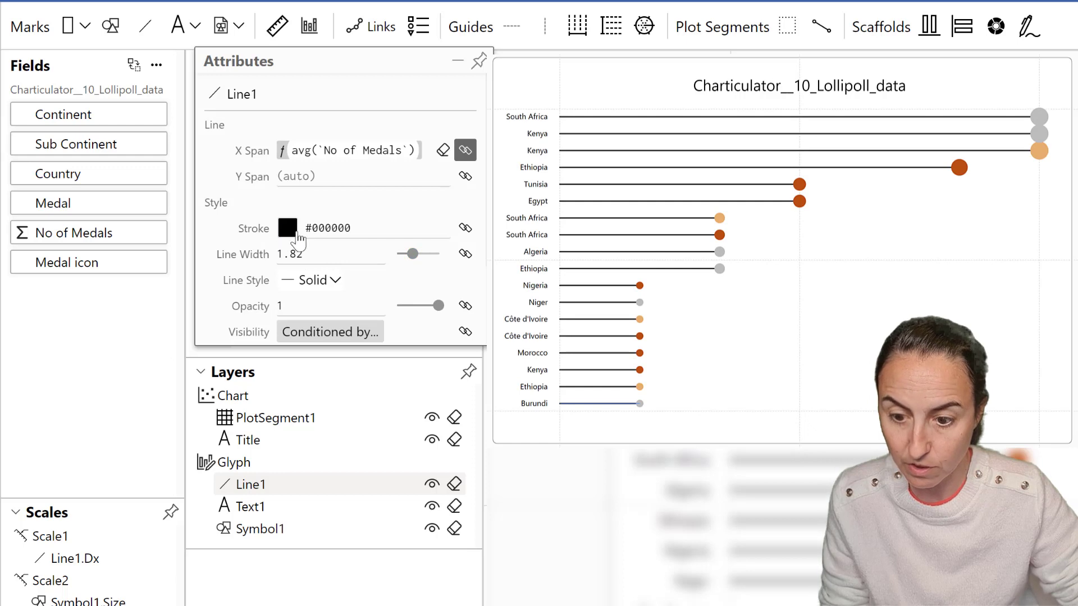
left_click_drag(84, 205, 375, 237)
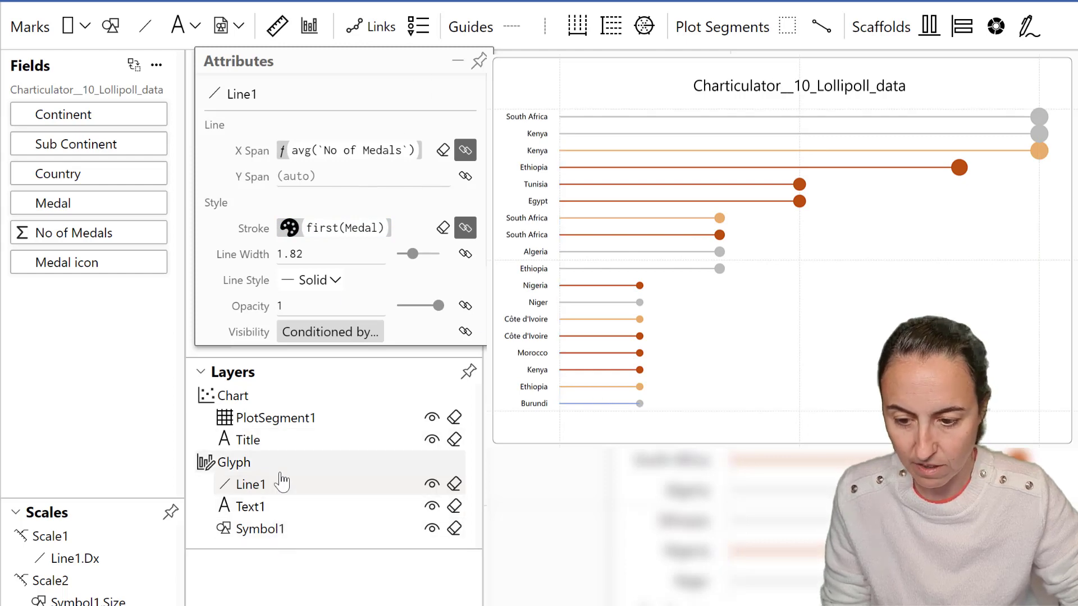
Bind the country label text's colour to the Medal field.
left_click(282, 512)
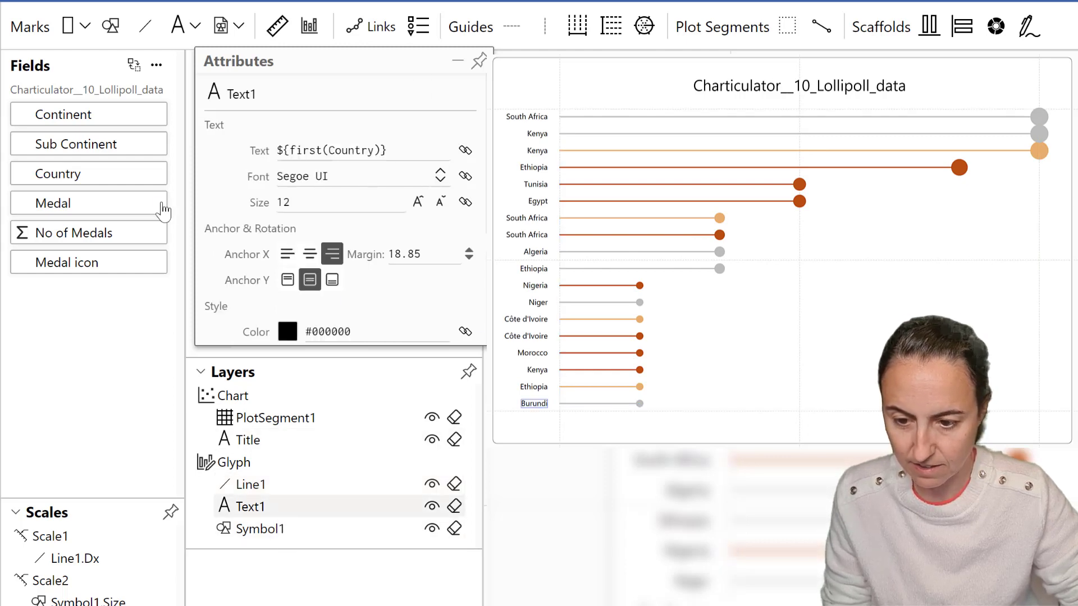
left_click_drag(82, 213, 331, 343)
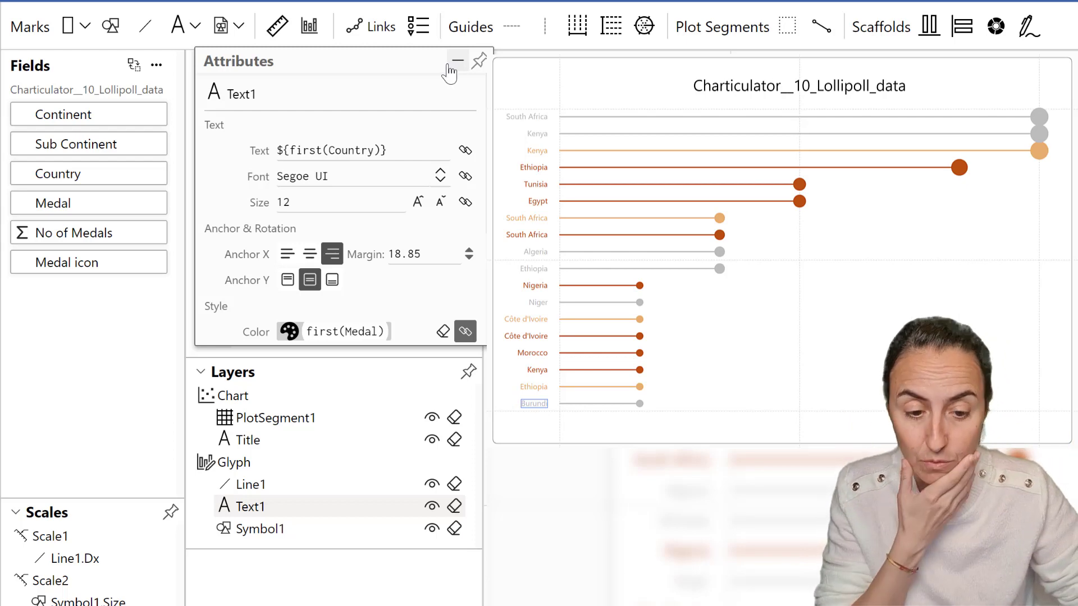
Narrow the plot segment by pulling its right edge inward.
left_click(1015, 247)
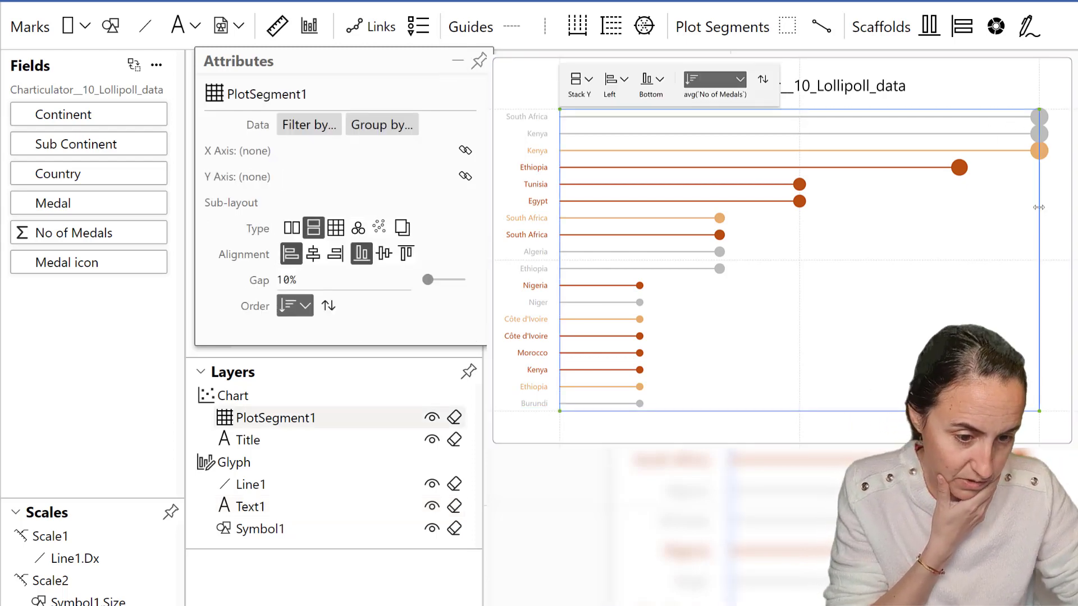
left_click_drag(1039, 209, 973, 214)
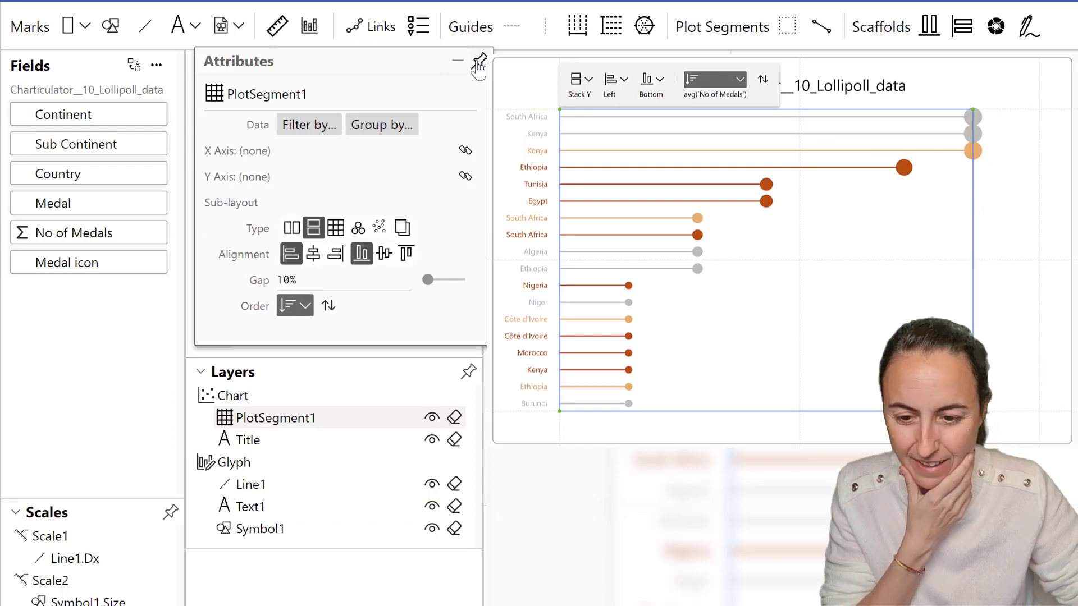
left_click(478, 62)
Add a new text mark to the glyph and attach it beside the circle symbol.
left_click_drag(387, 224, 327, 224)
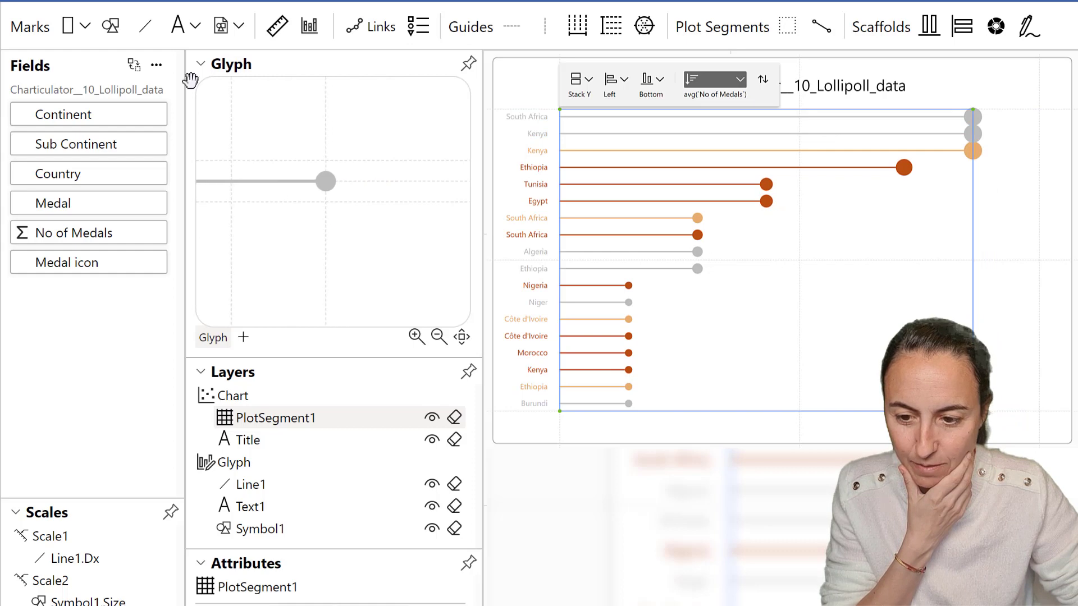
left_click(177, 25)
left_click(386, 188)
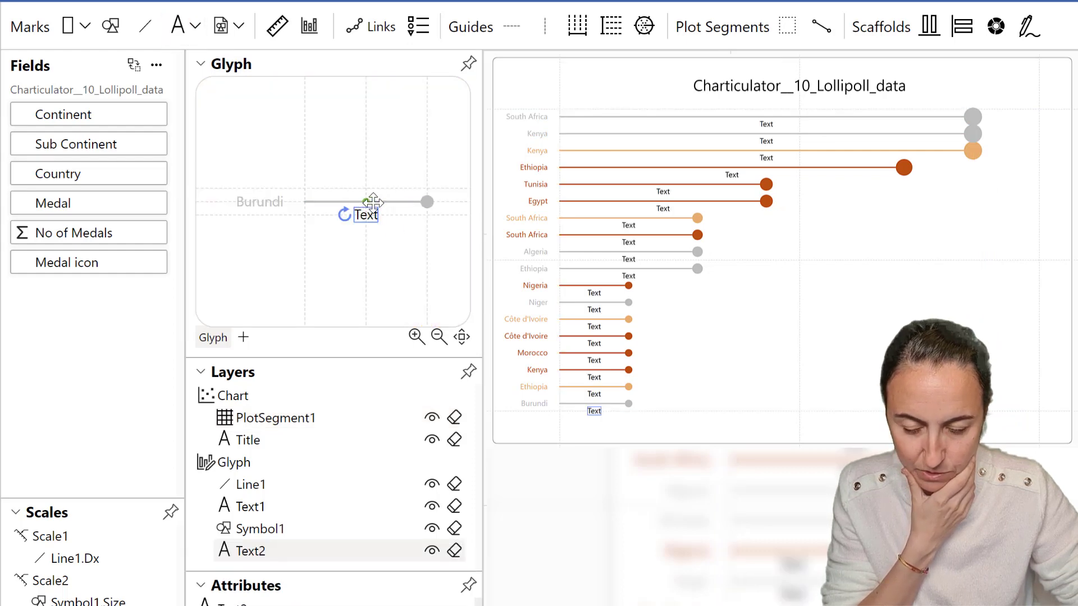
left_click_drag(452, 204, 451, 204)
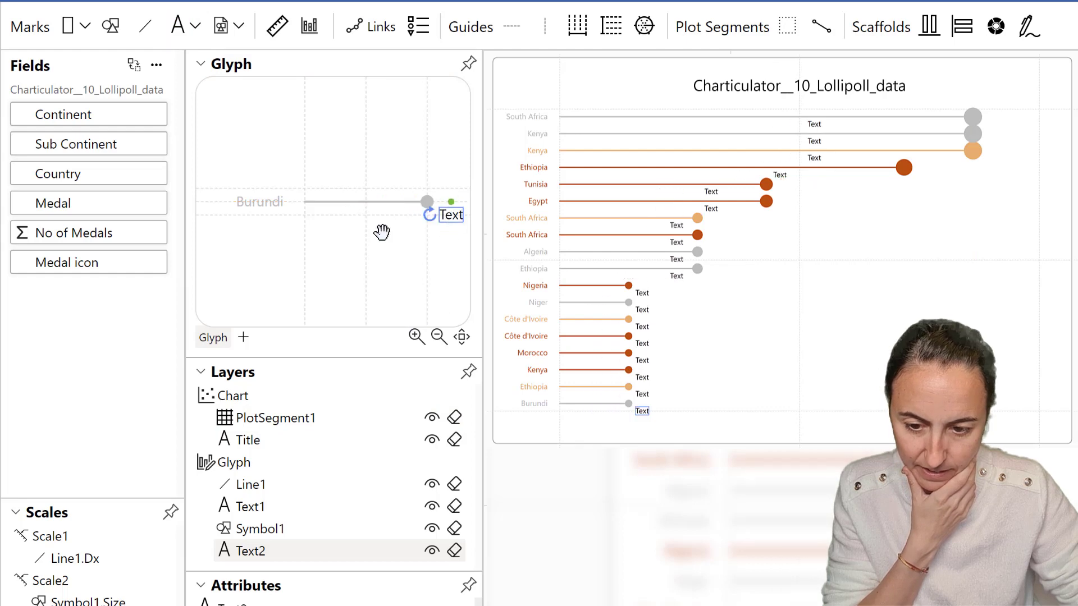
left_click_drag(383, 232, 336, 227)
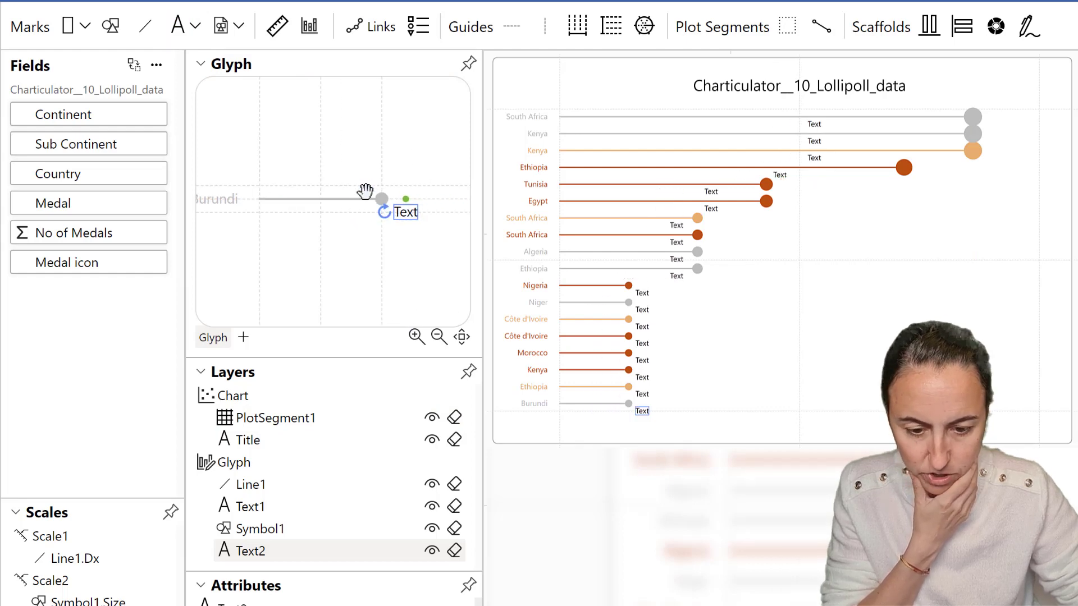
scroll(367, 226, "up", 3)
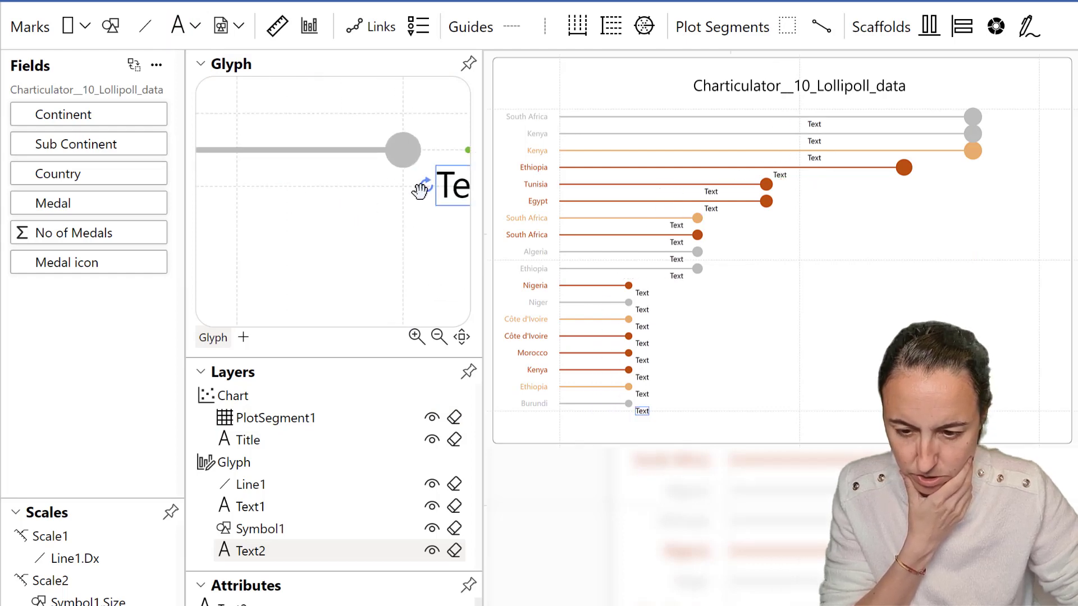
left_click_drag(325, 221, 251, 224)
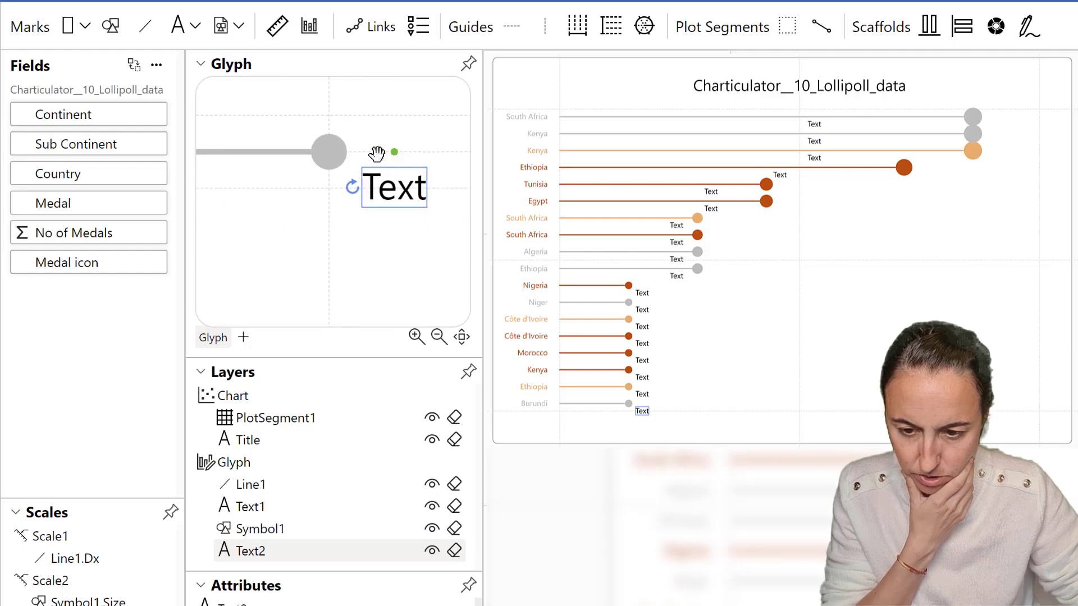
mouse_move(395, 152)
left_mouse_down()
mouse_move(329, 152)
mouse_move(400, 146)
left_mouse_up()
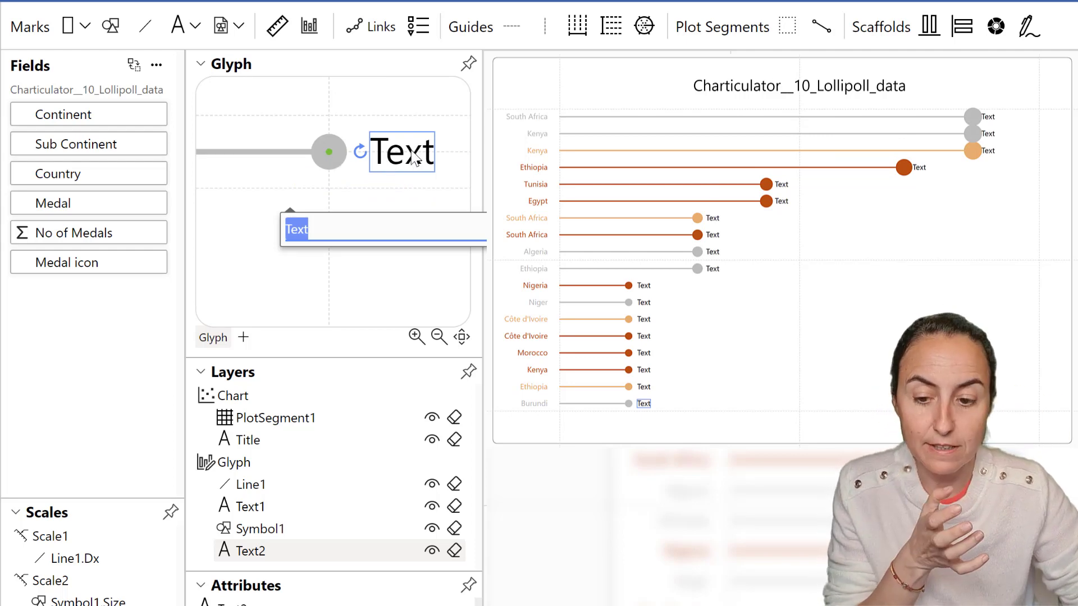
Reposition the new text a little further to the right of the circle.
left_click_drag(411, 154, 436, 161)
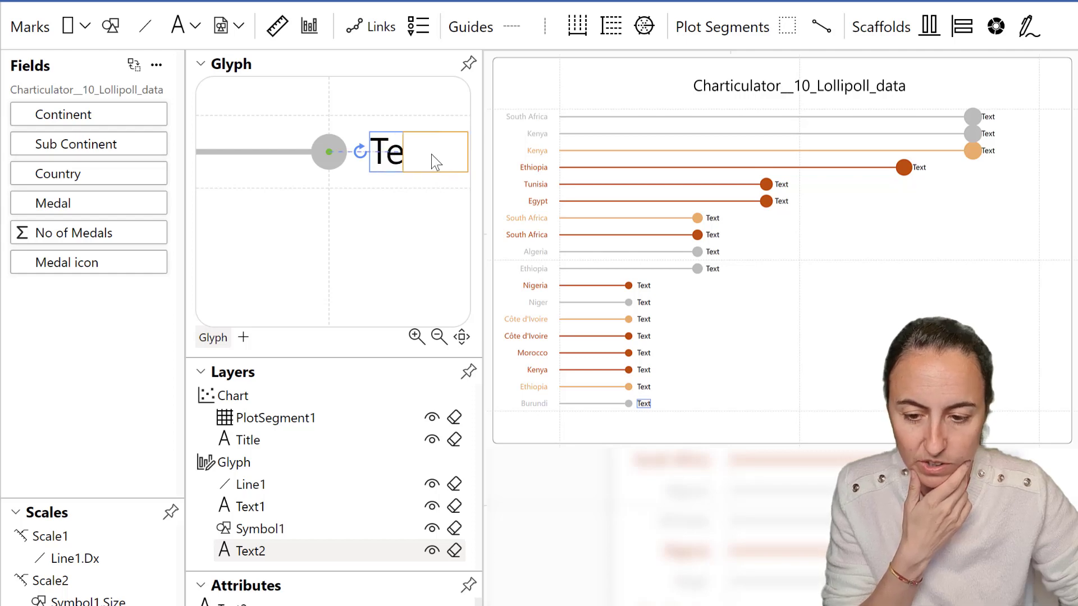
left_click(277, 249)
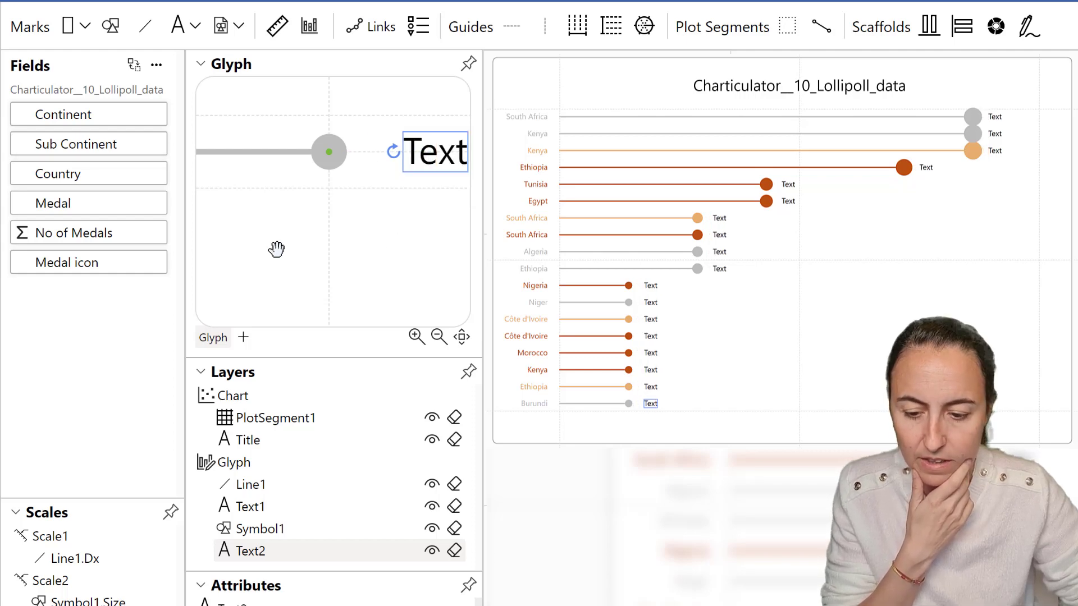
left_click_drag(363, 169, 316, 187)
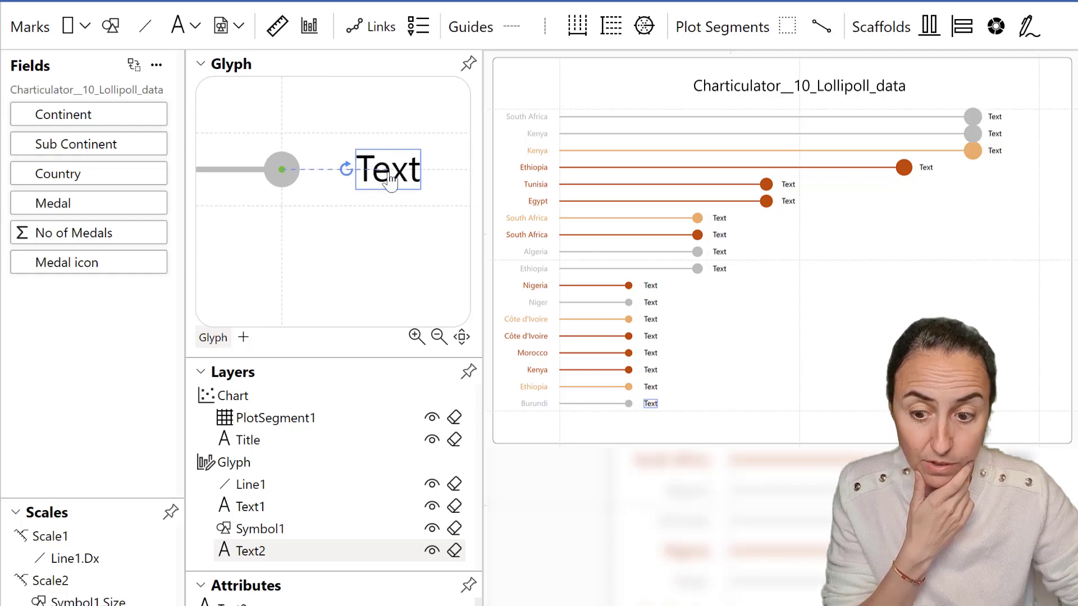
left_click_drag(384, 177, 443, 198)
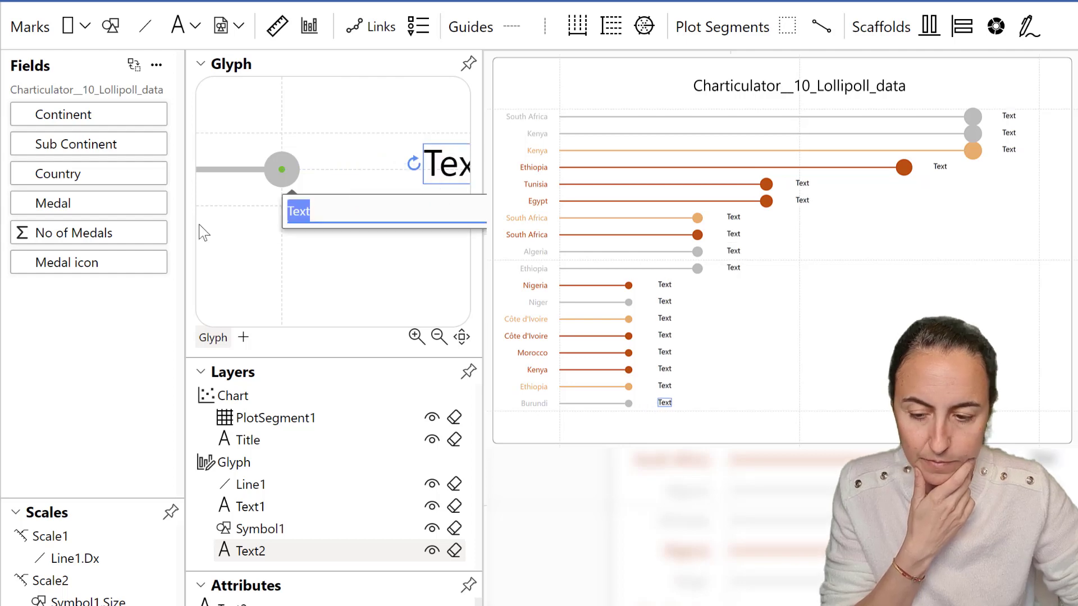
left_click(53, 240)
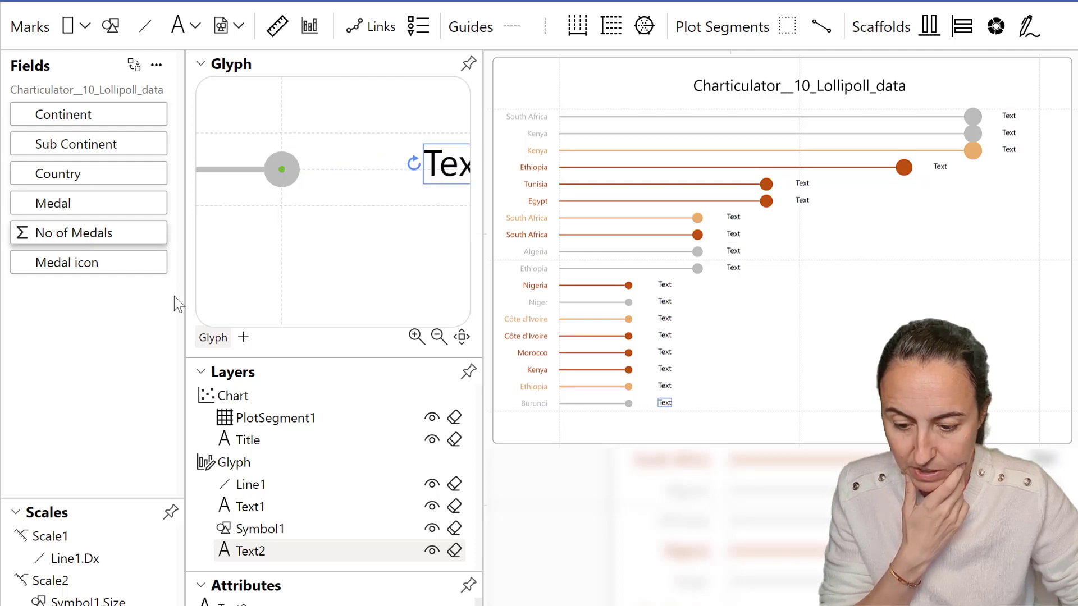
Bind the new text to No of Medals and change its number format to .0f.
left_click(469, 585)
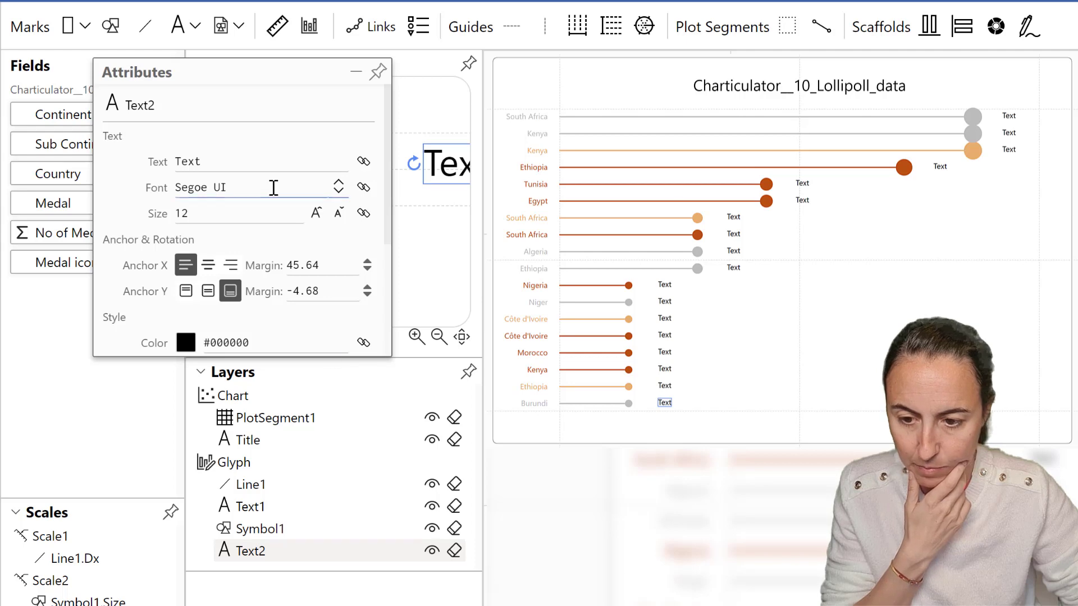
left_click_drag(236, 58, 320, 52)
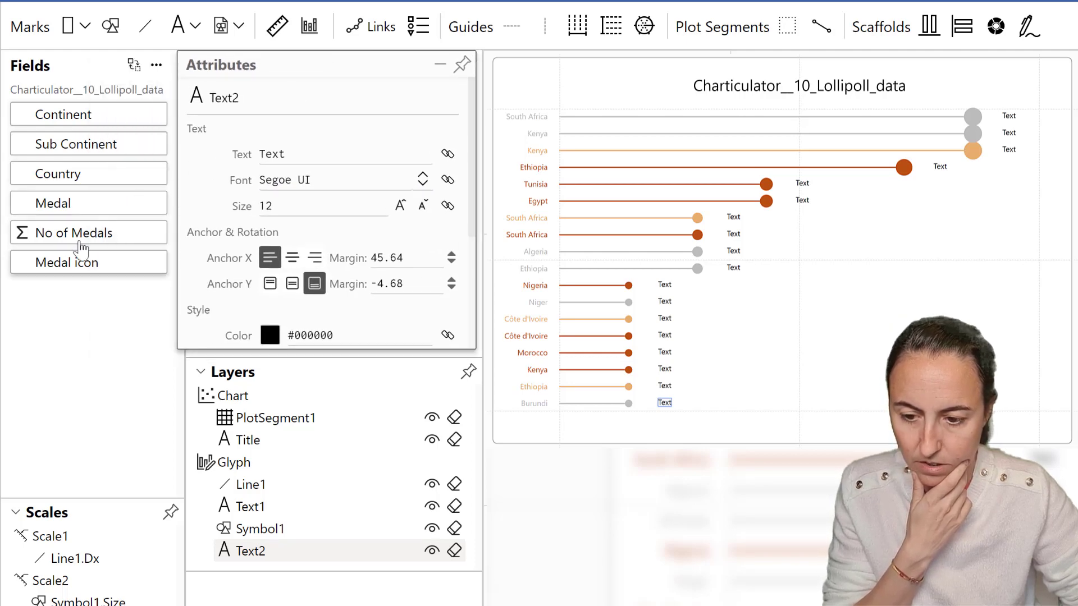
left_click_drag(89, 236, 364, 159)
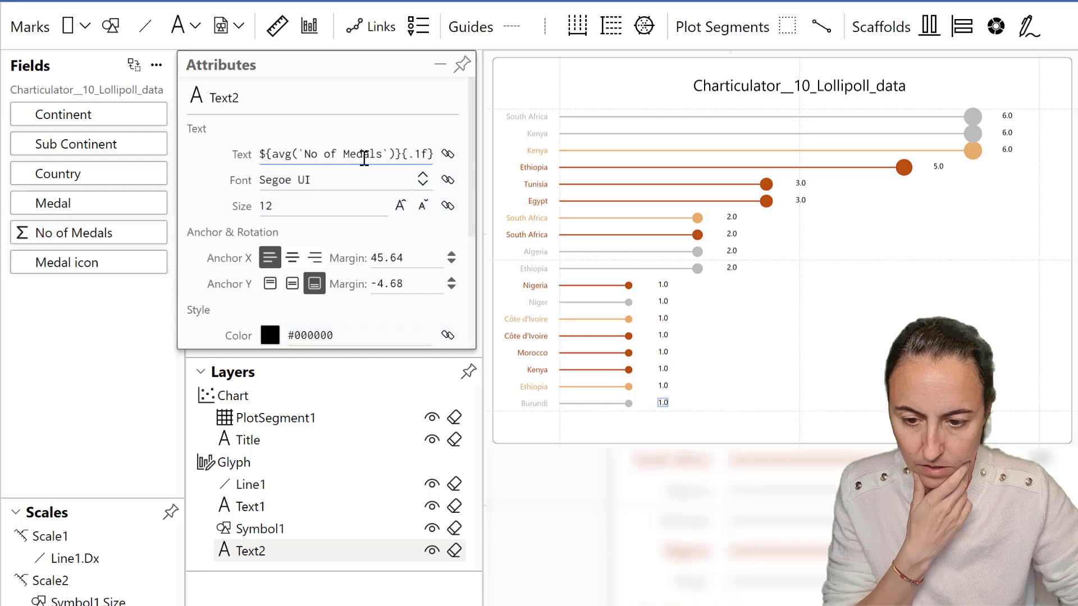
left_click(418, 156)
left_click(421, 156)
key("BackSpace")
type("0")
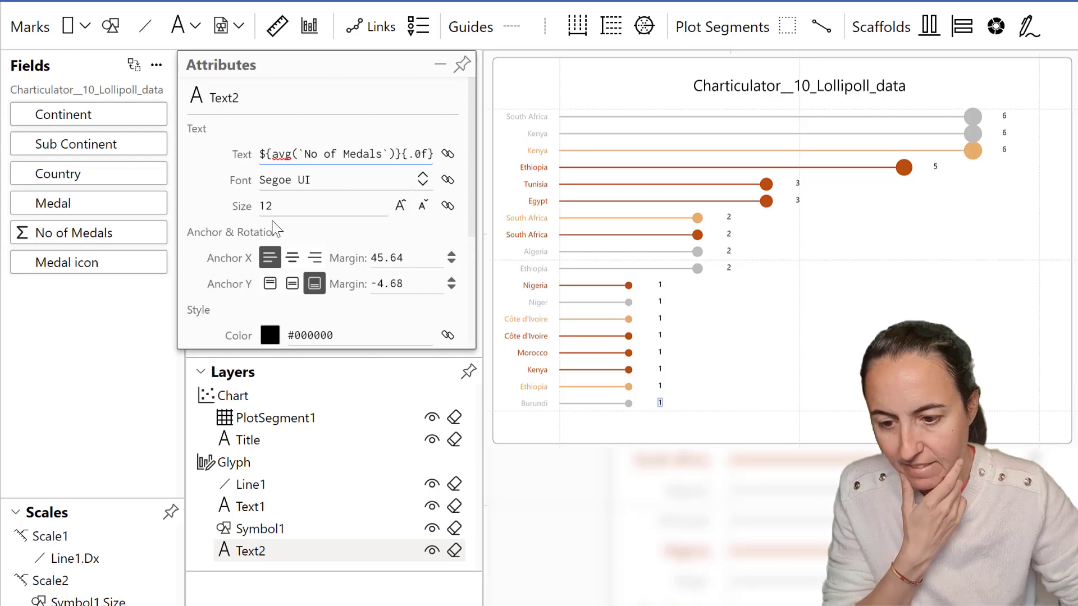
Bind the value label's colour to the Medal field.
scroll(303, 208, "down", 1)
left_click_drag(56, 205, 339, 311)
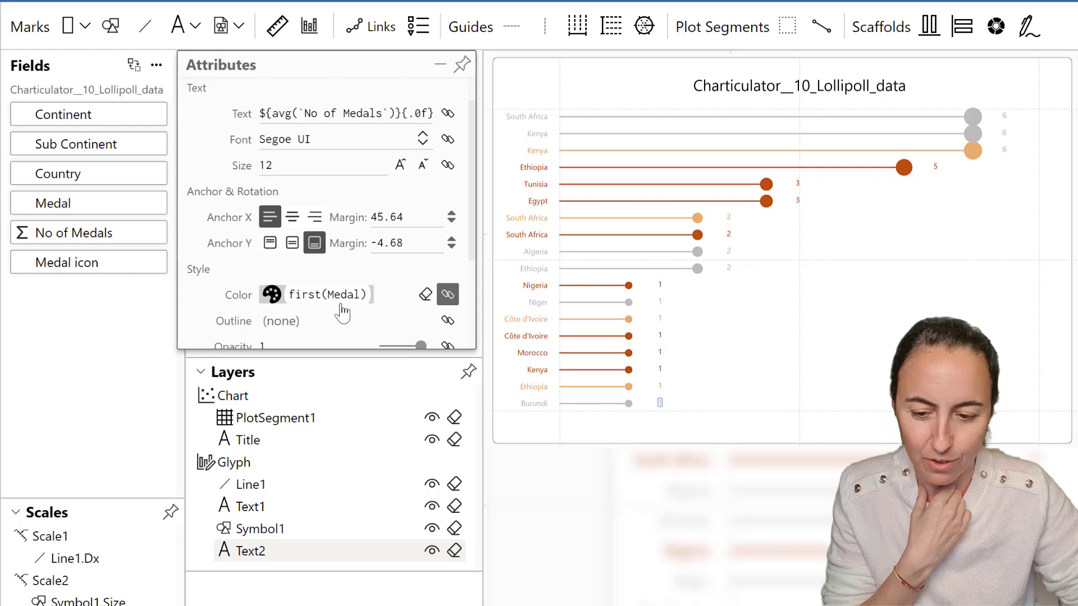
scroll(360, 303, "down", 1)
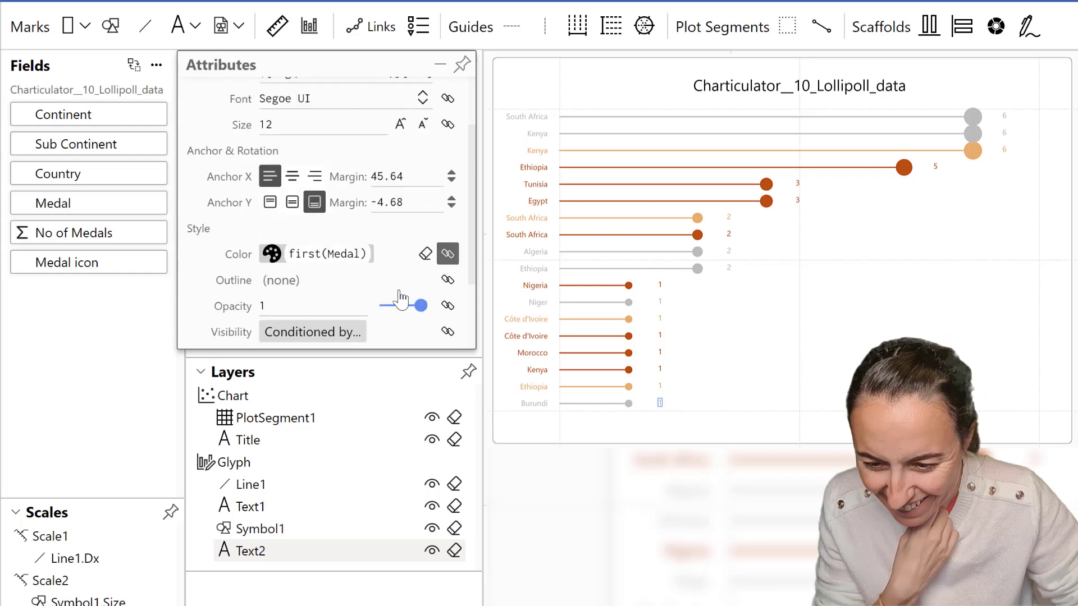
scroll(388, 289, "down", 1)
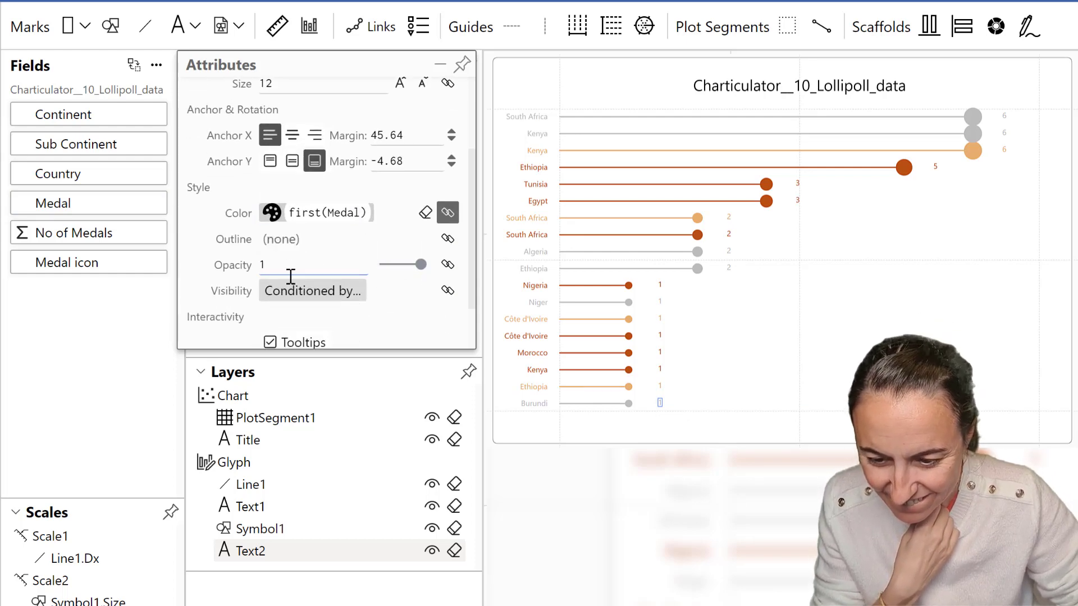
Remove the Medal binding from the value label's colour and set its colour to dark grey #525252.
left_click(306, 293)
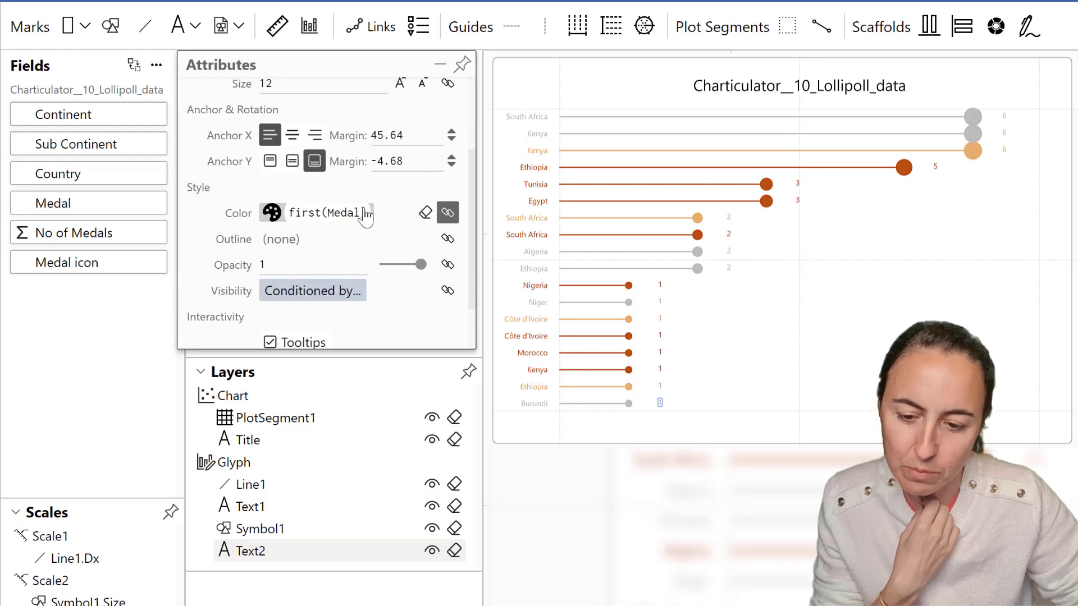
left_click(426, 212)
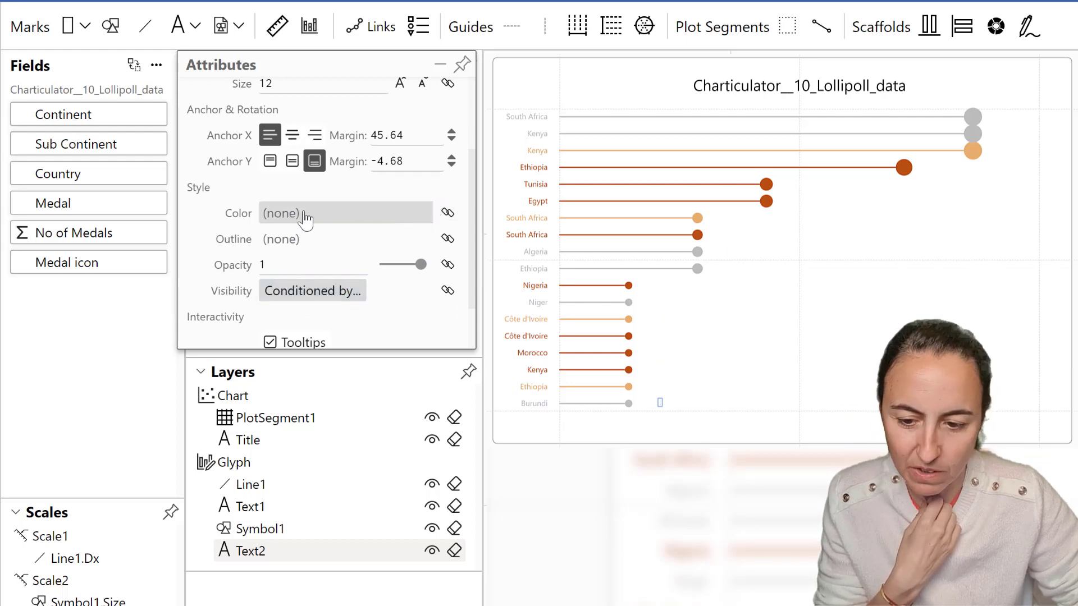
left_click(270, 221)
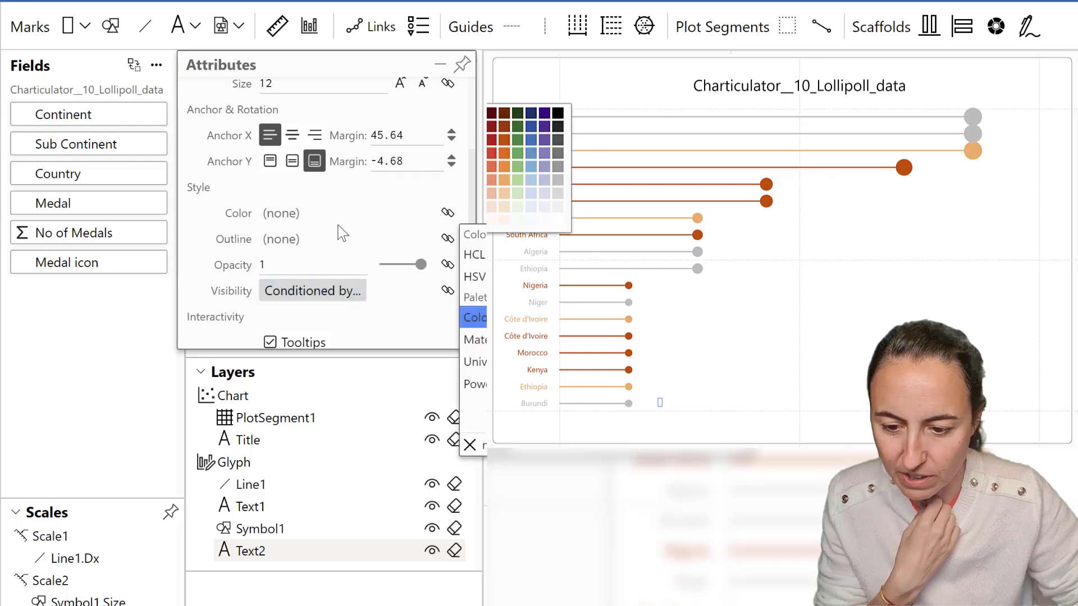
left_click(558, 141)
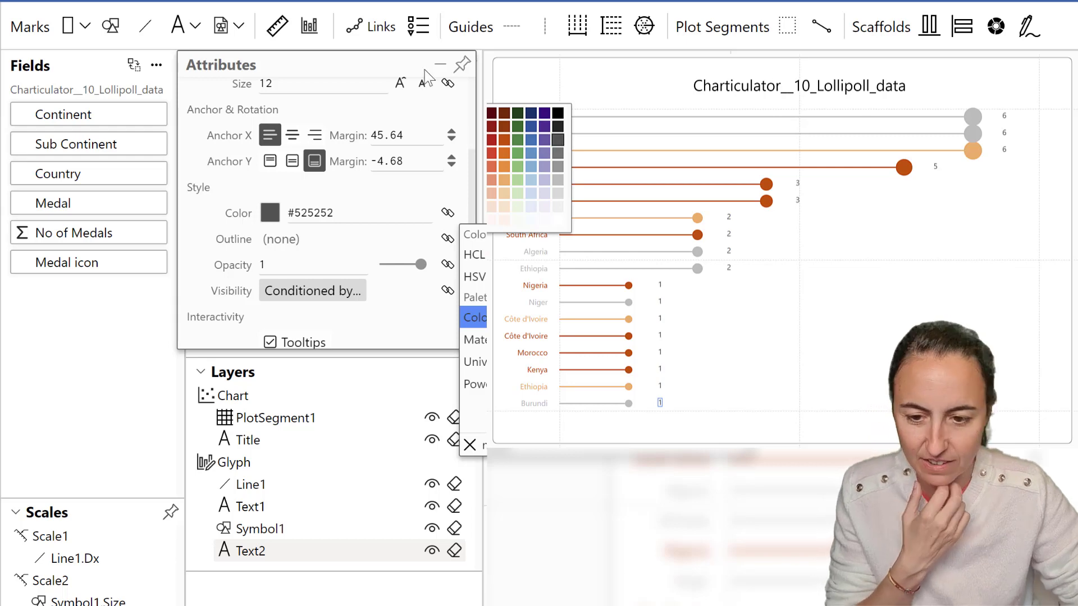
left_click(463, 65)
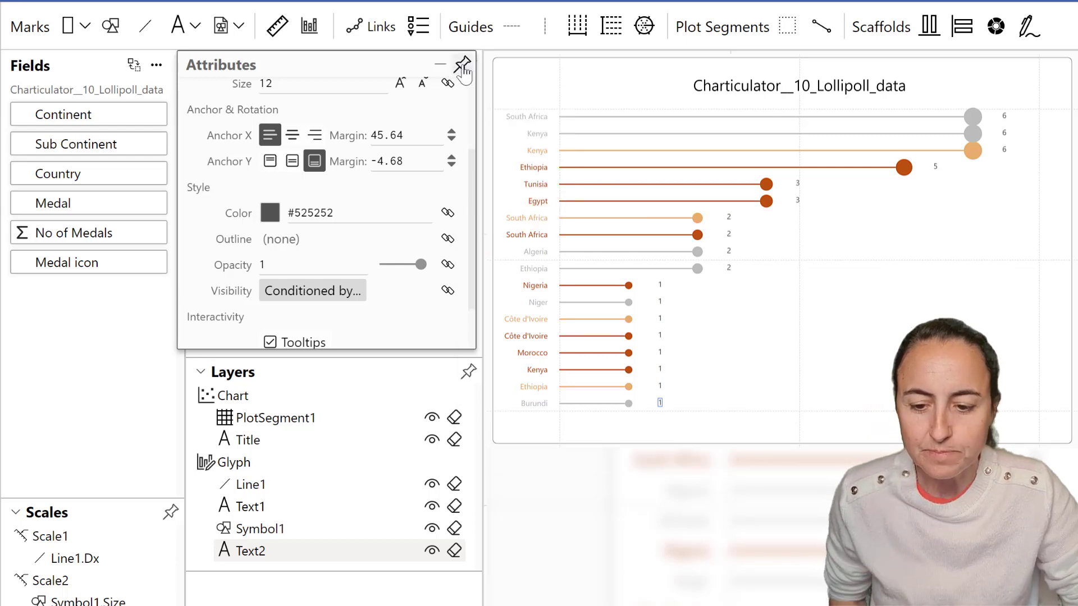
left_click(465, 65)
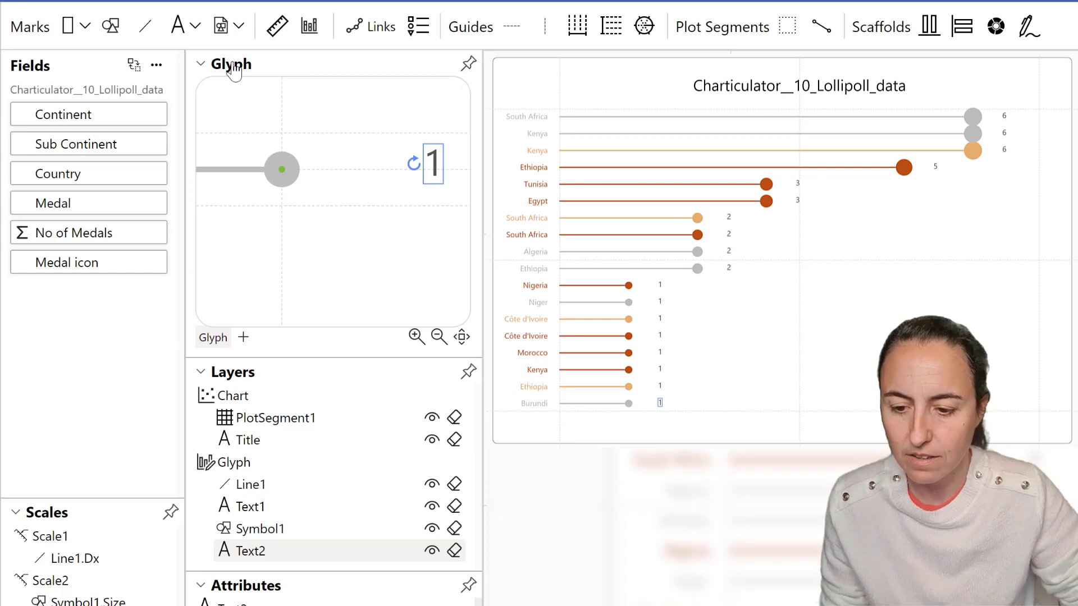
Add an icon mark to the glyph and attach it just to the right of the circle symbol.
left_click(238, 26)
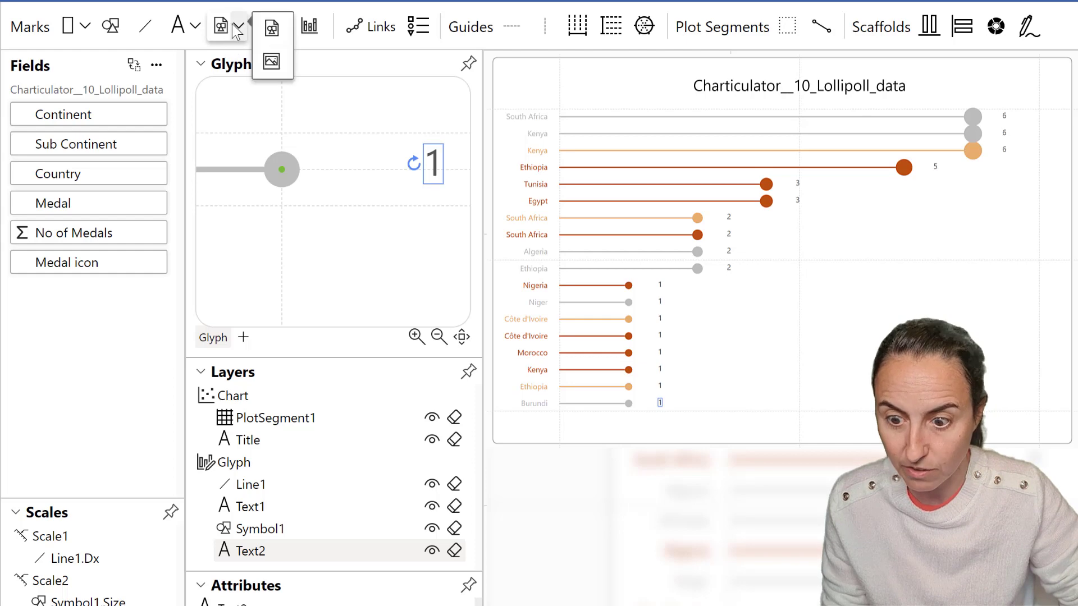
left_click(260, 37)
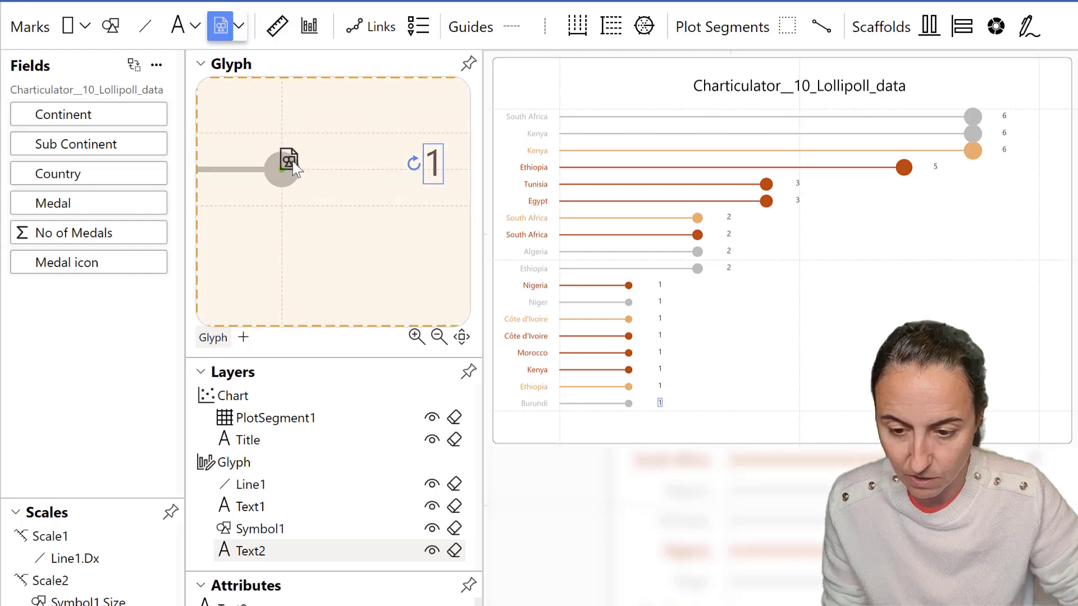
left_click(292, 164)
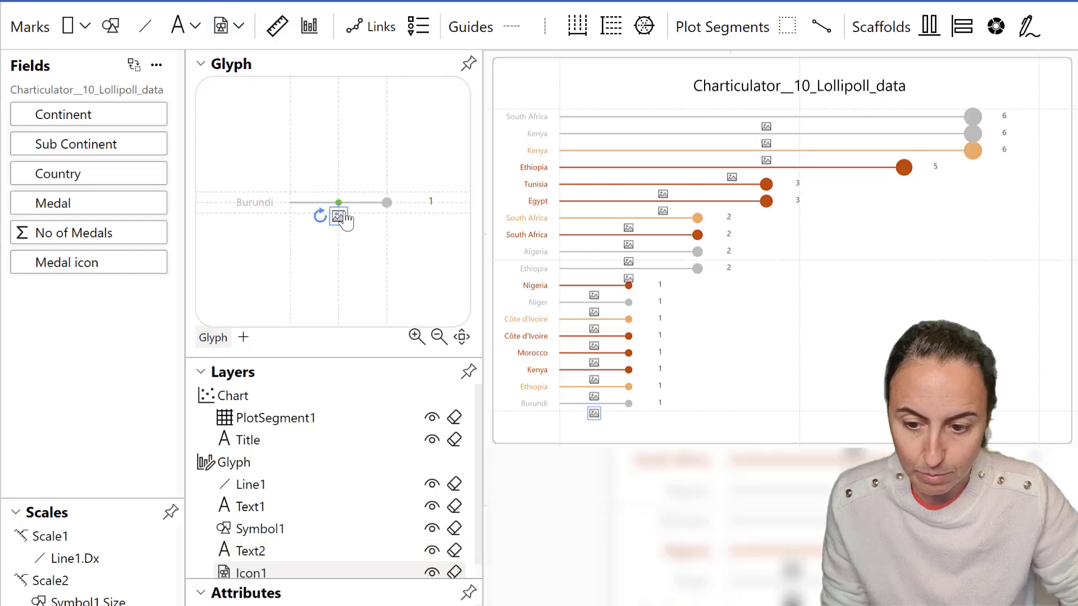
scroll(355, 220, "up", 4)
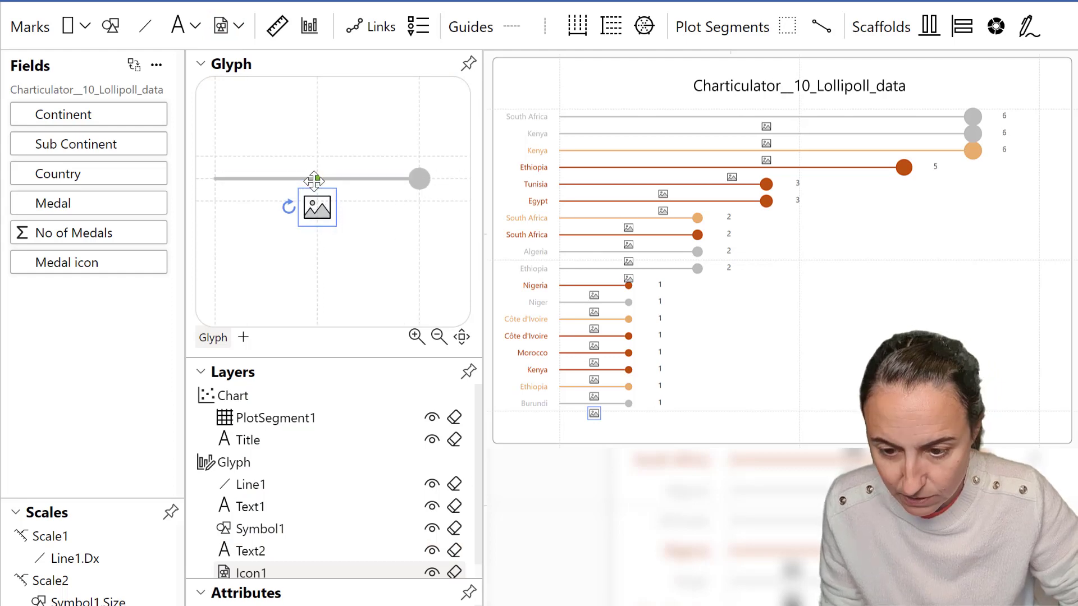
left_click_drag(313, 180, 425, 192)
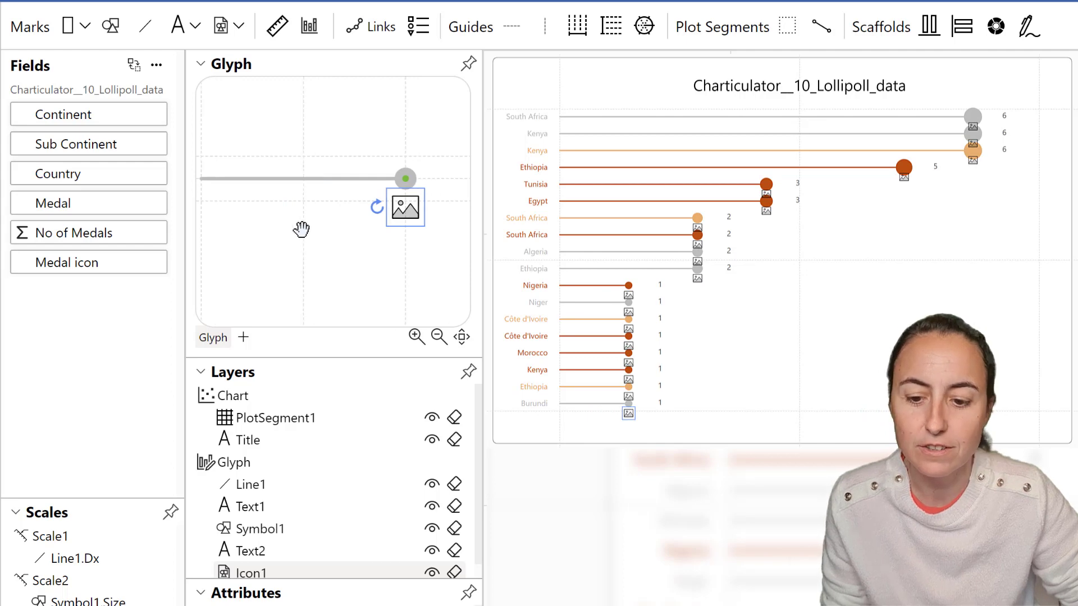
left_click_drag(302, 229, 270, 233)
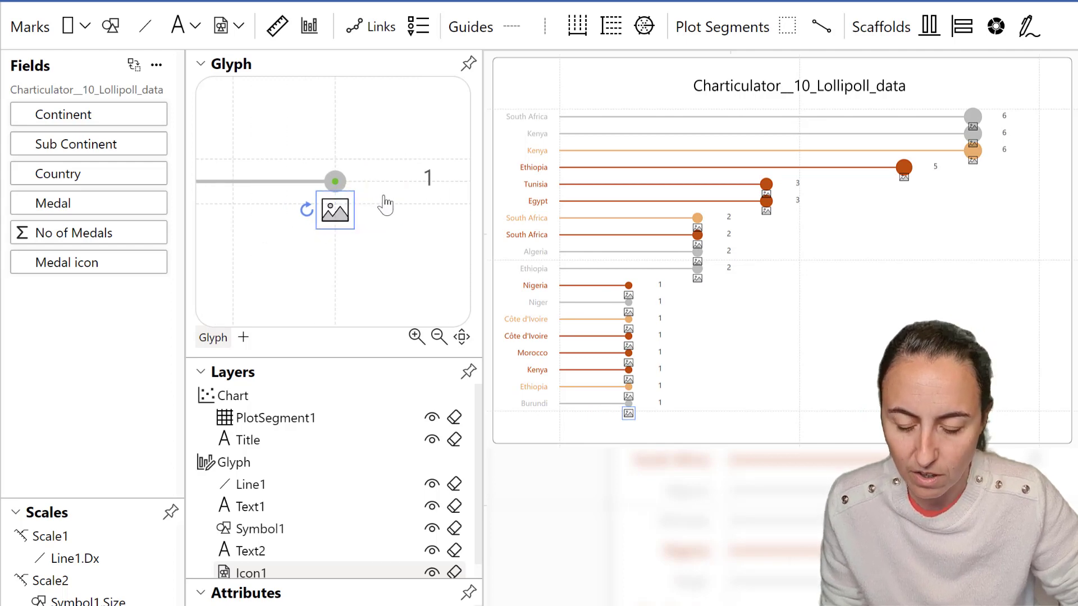
left_click_drag(347, 221, 387, 208)
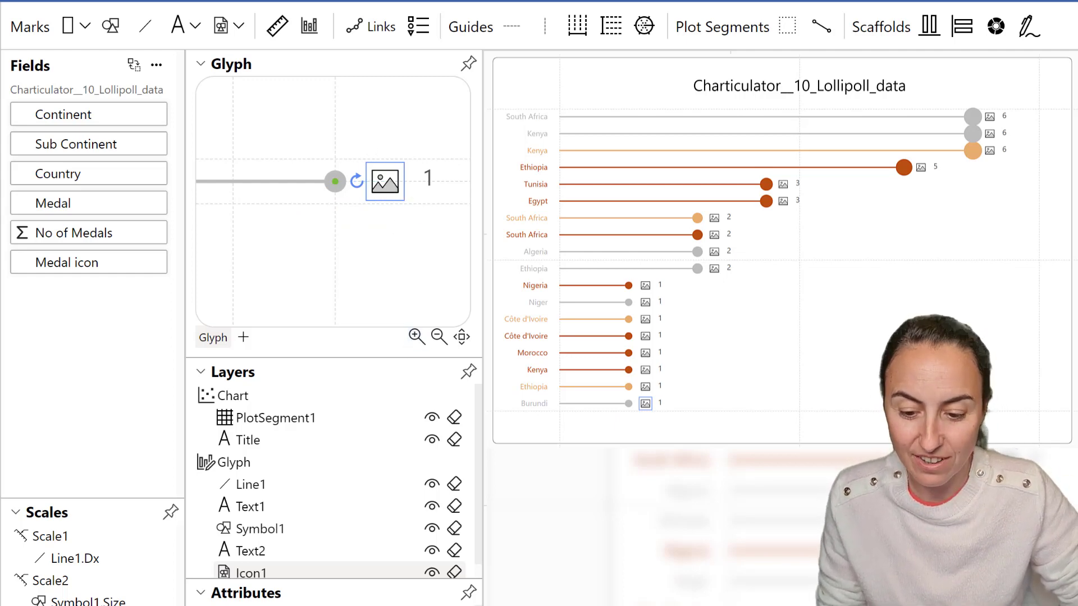
Bind the icon's image to the Medal field.
left_click(470, 595)
left_click_drag(267, 72, 337, 63)
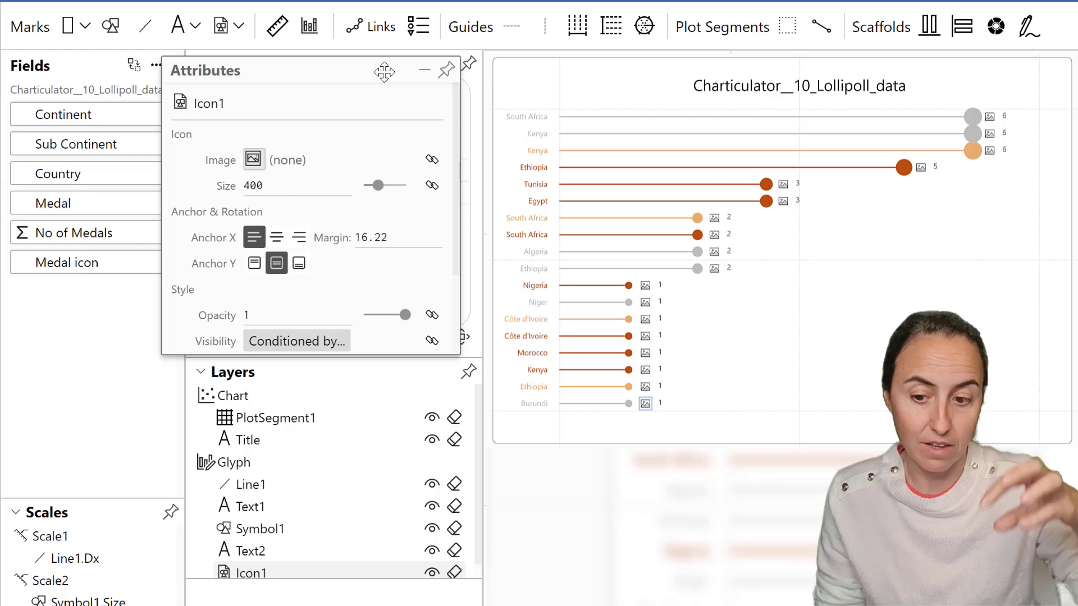
left_click(253, 161)
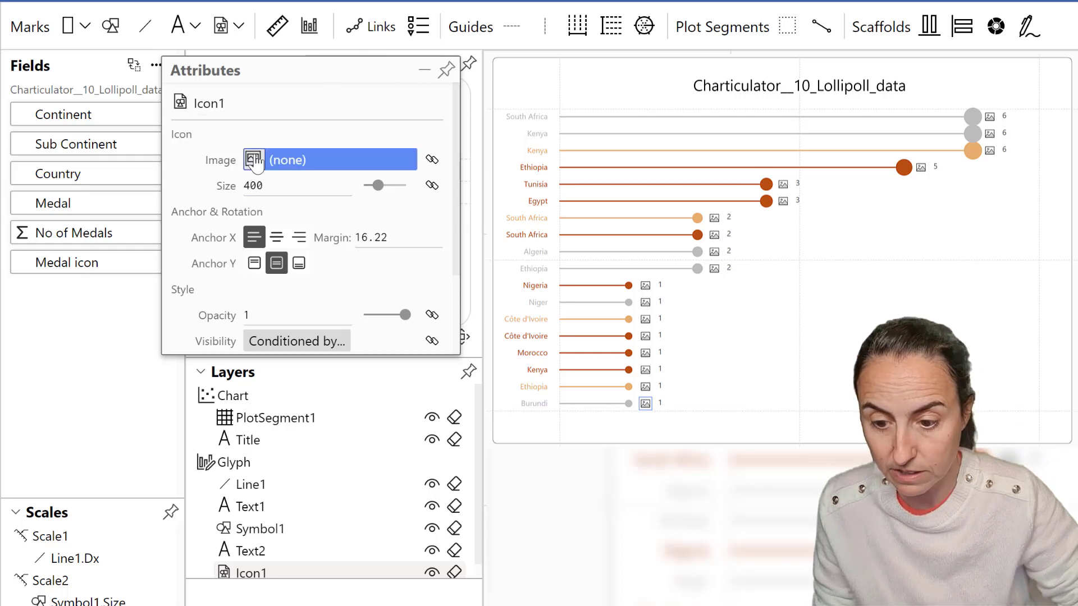
left_click(430, 197)
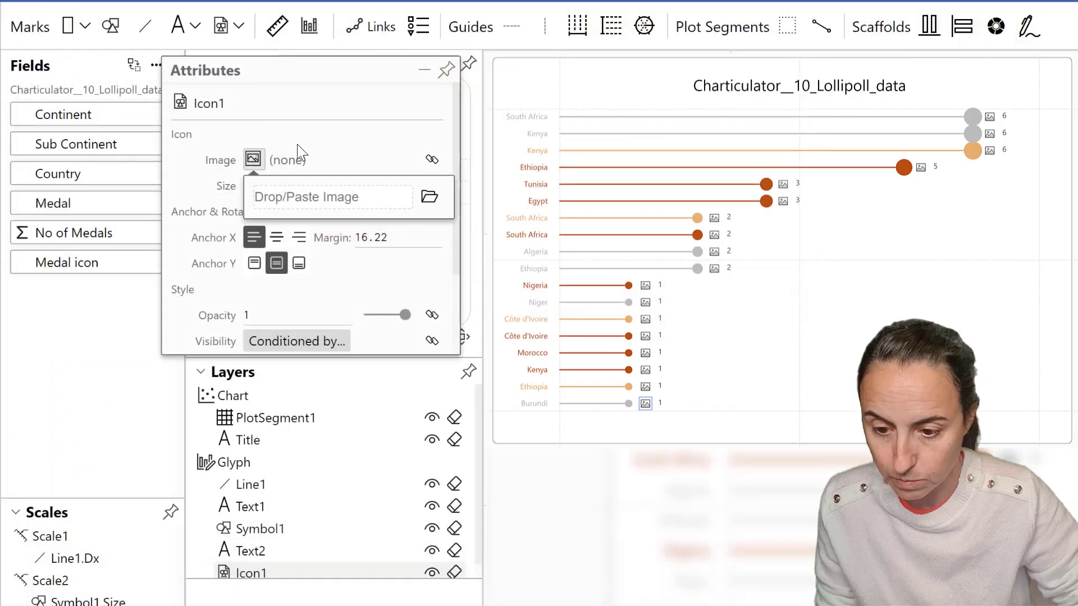
left_click_drag(72, 203, 323, 170)
left_click(432, 160)
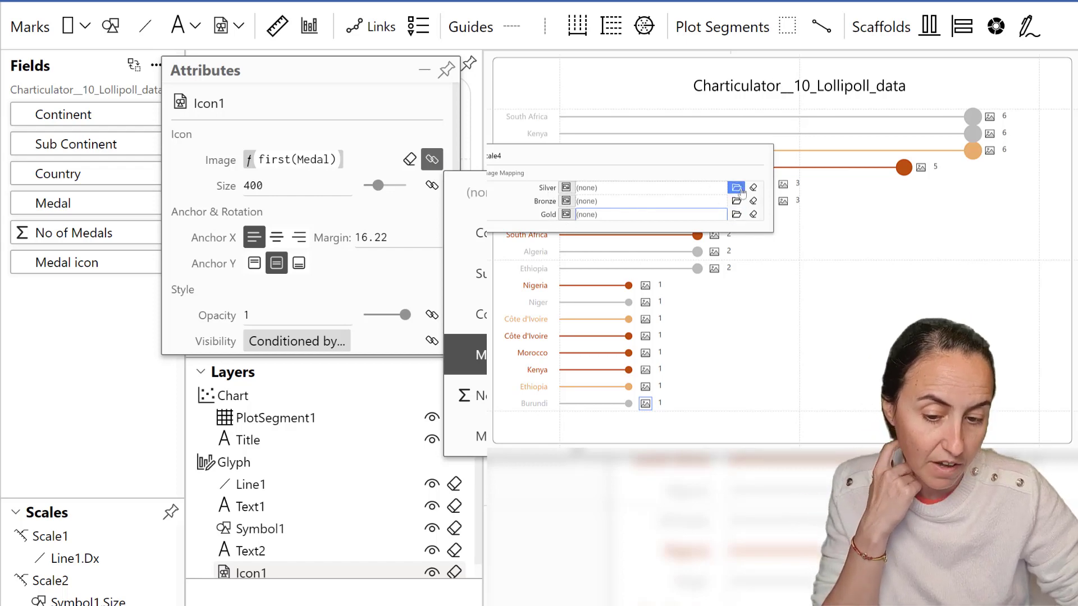
Map Silver, Bronze and Gold to the olympic_medal_silver-48.png, olympic_medal_bronze-48.png and olympic_medal_gold-48.png images.
left_click(737, 188)
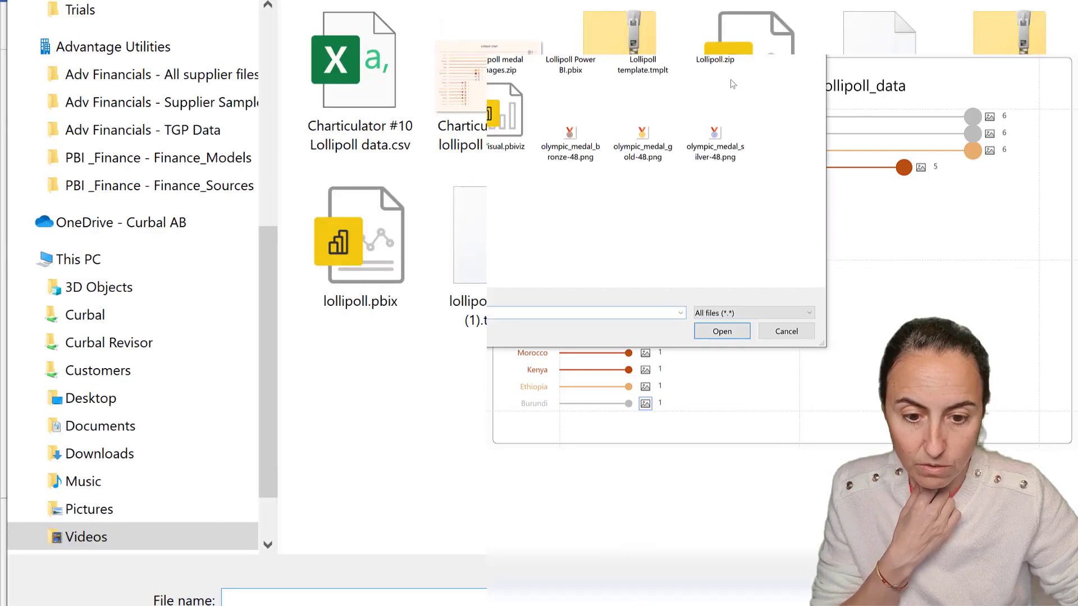
left_click(714, 137)
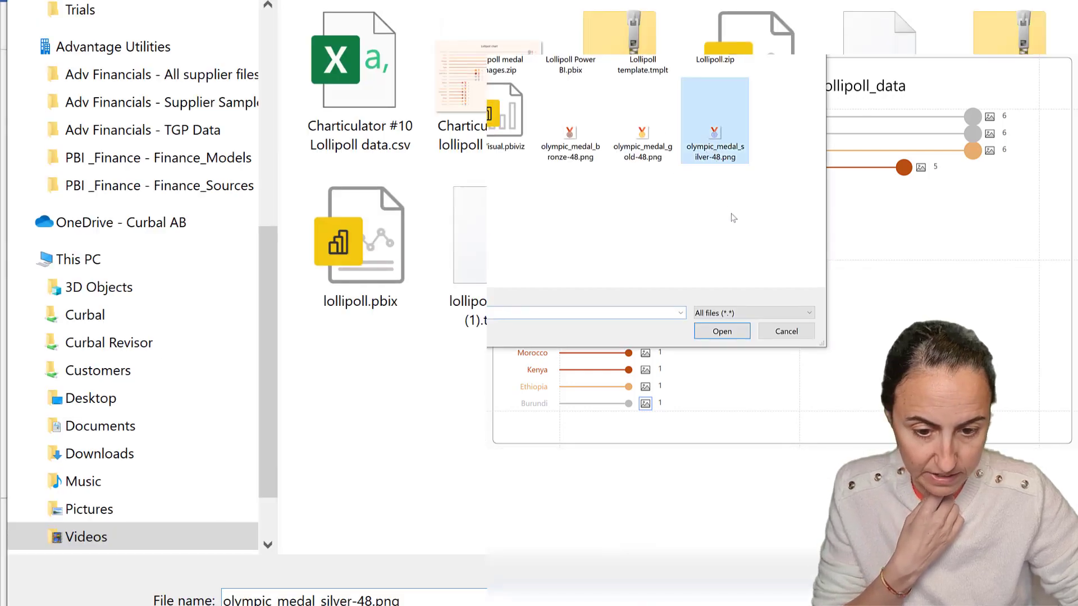
left_click(724, 331)
left_click(736, 202)
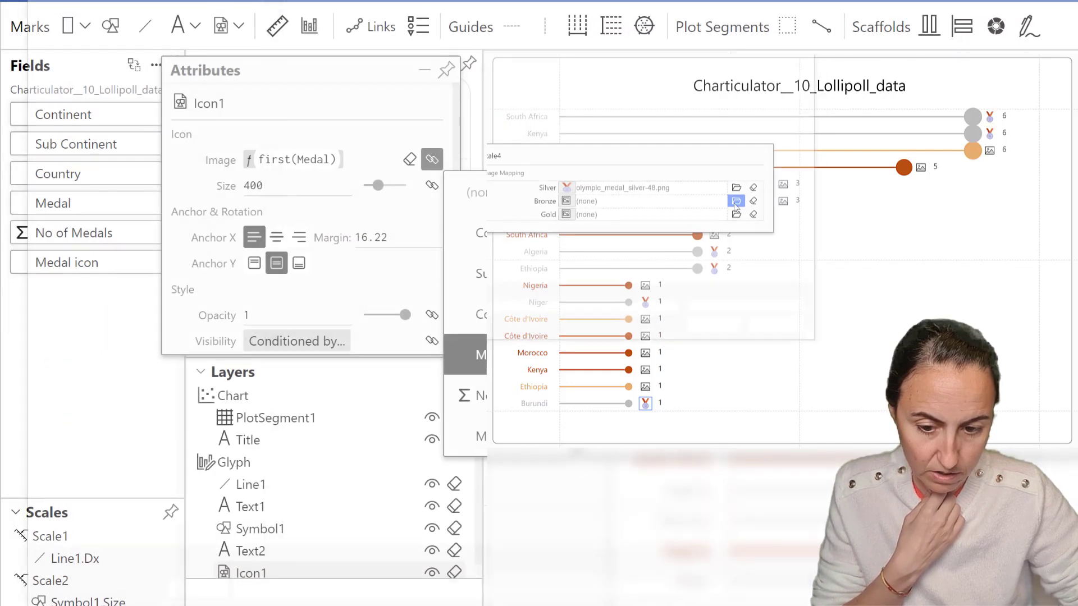
left_click(598, 157)
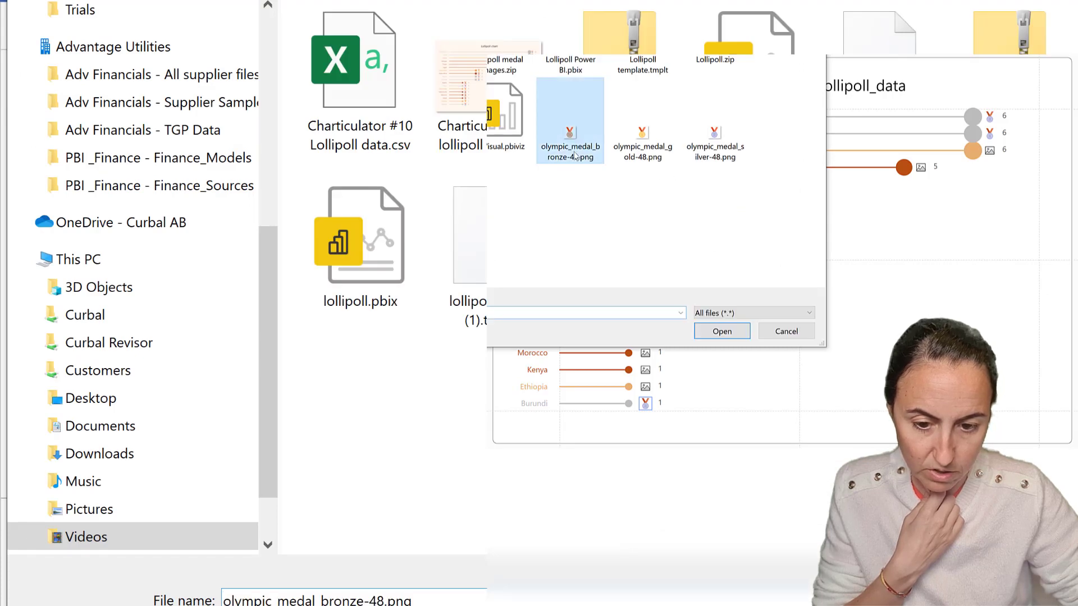
left_click(728, 335)
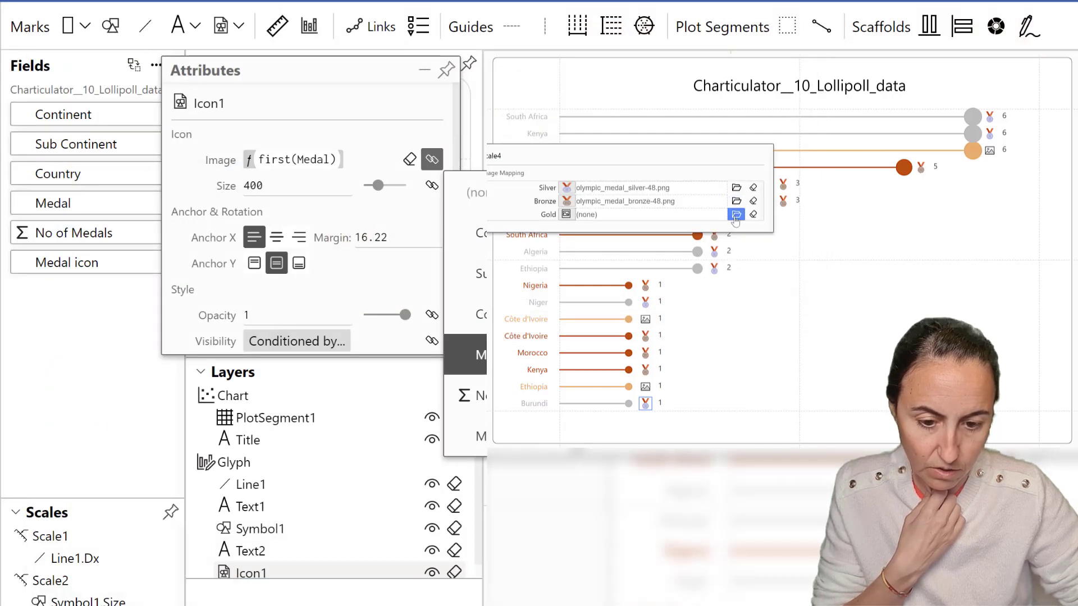
left_click(736, 215)
left_click(642, 132)
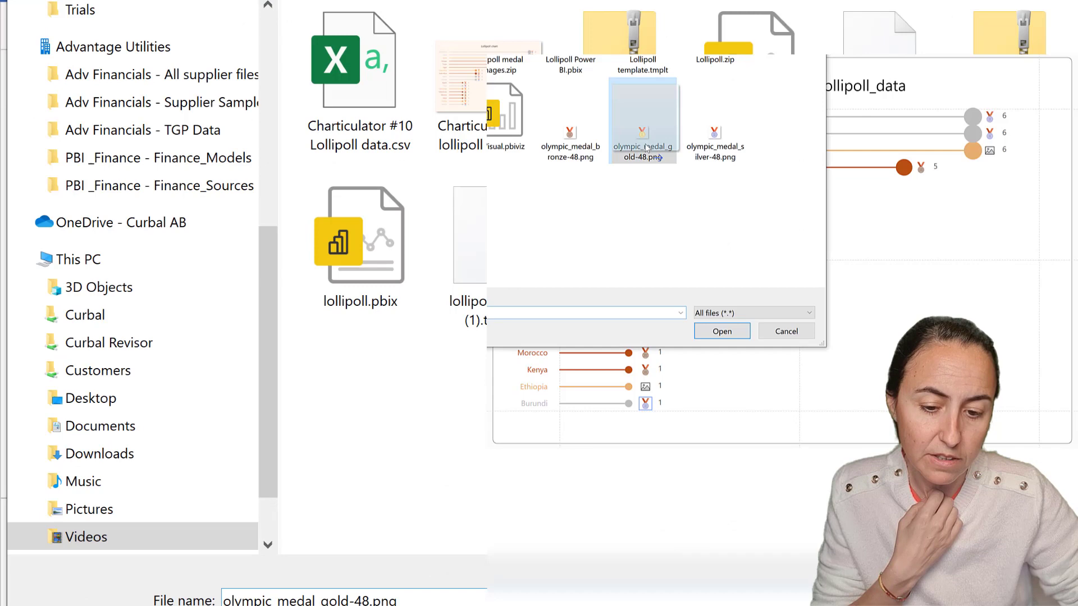
left_click(723, 331)
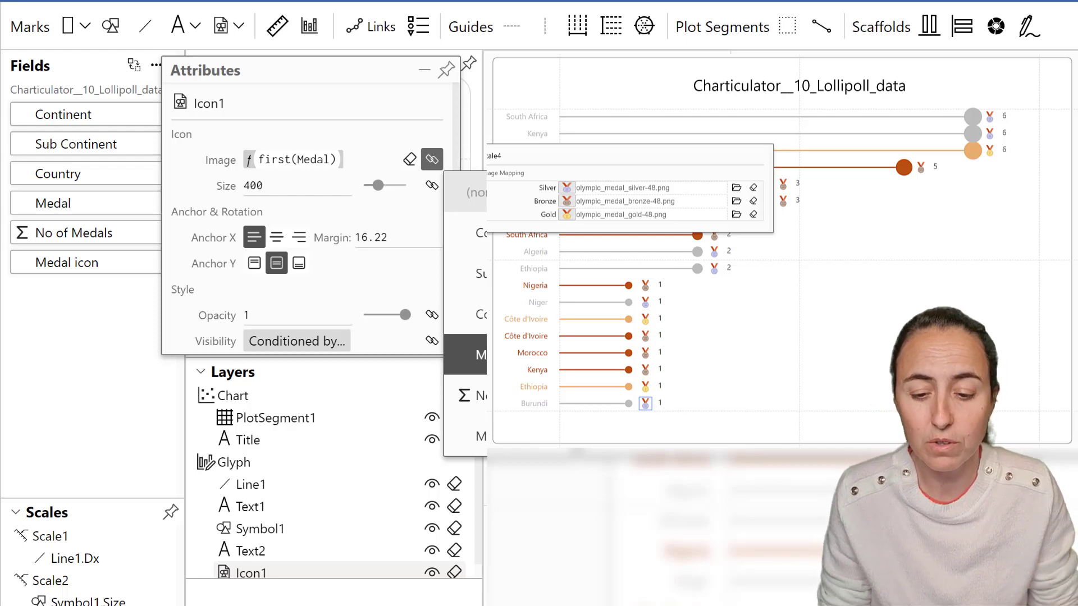
left_click(357, 75)
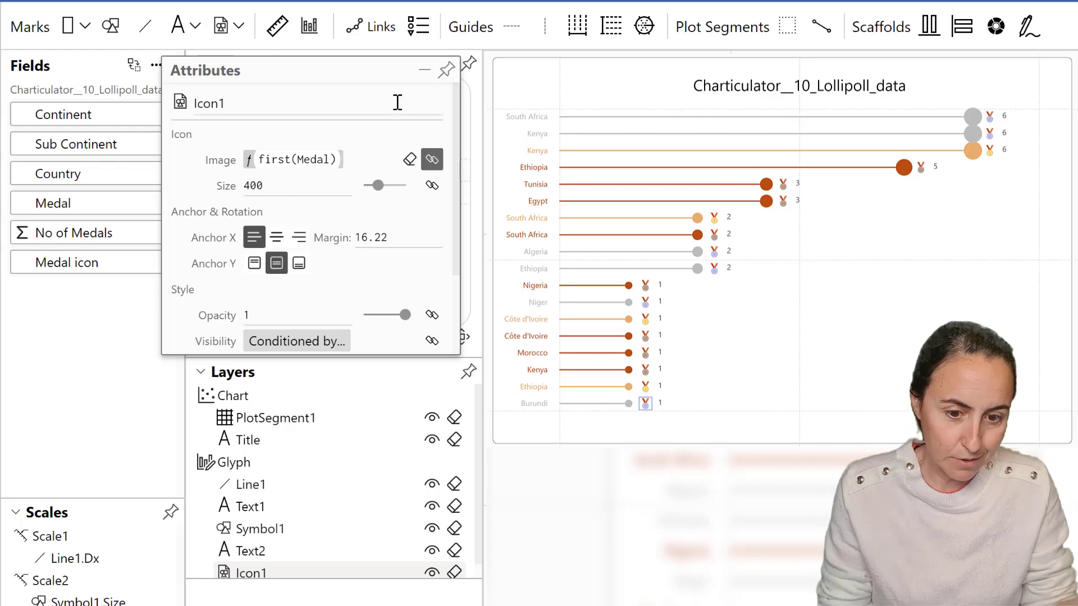
left_click(452, 74)
Nudge the value label text slightly upward in the glyph.
left_click(301, 553)
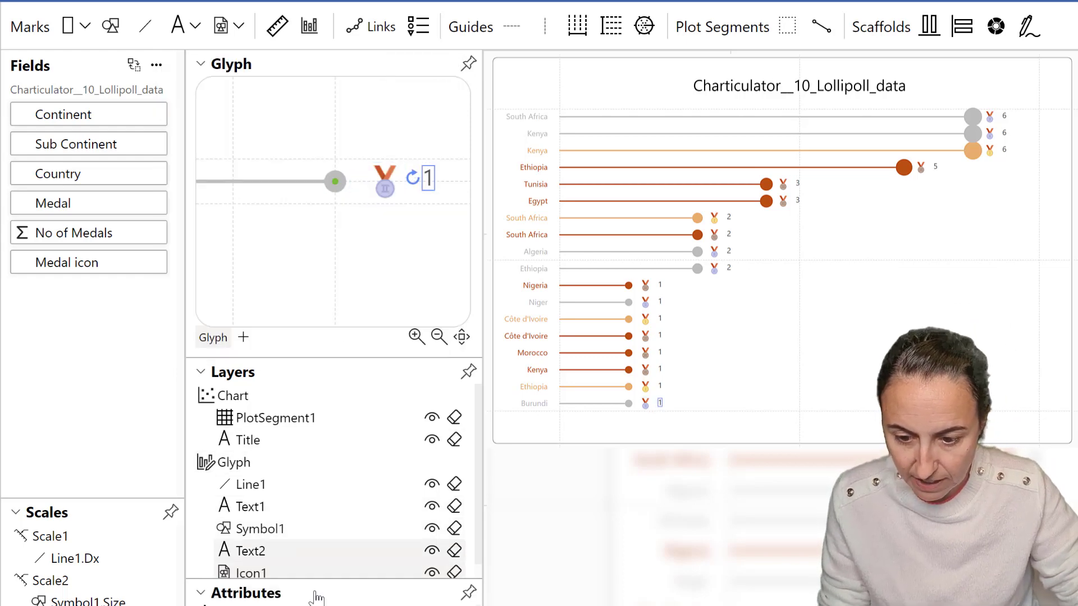
key("Up")
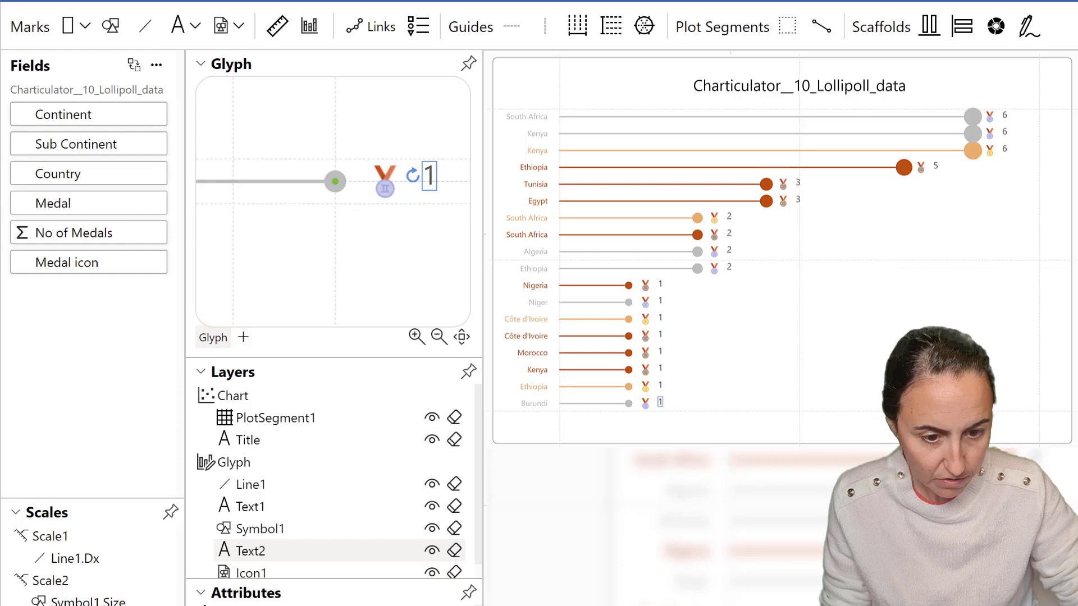
Rename the chart title to "Olympic medal -".
double_click(759, 89)
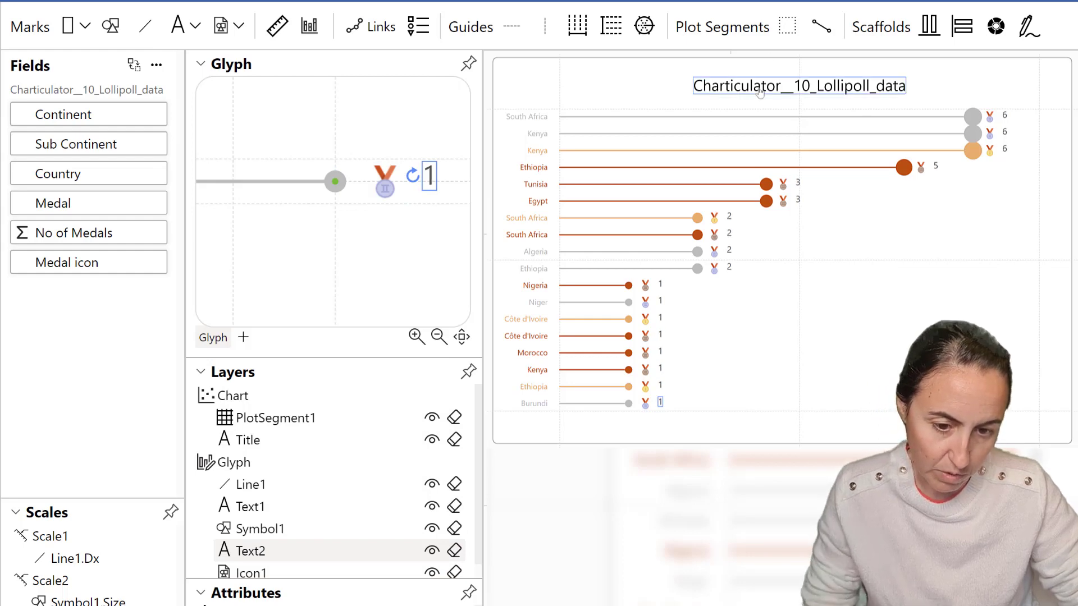
left_click(761, 91)
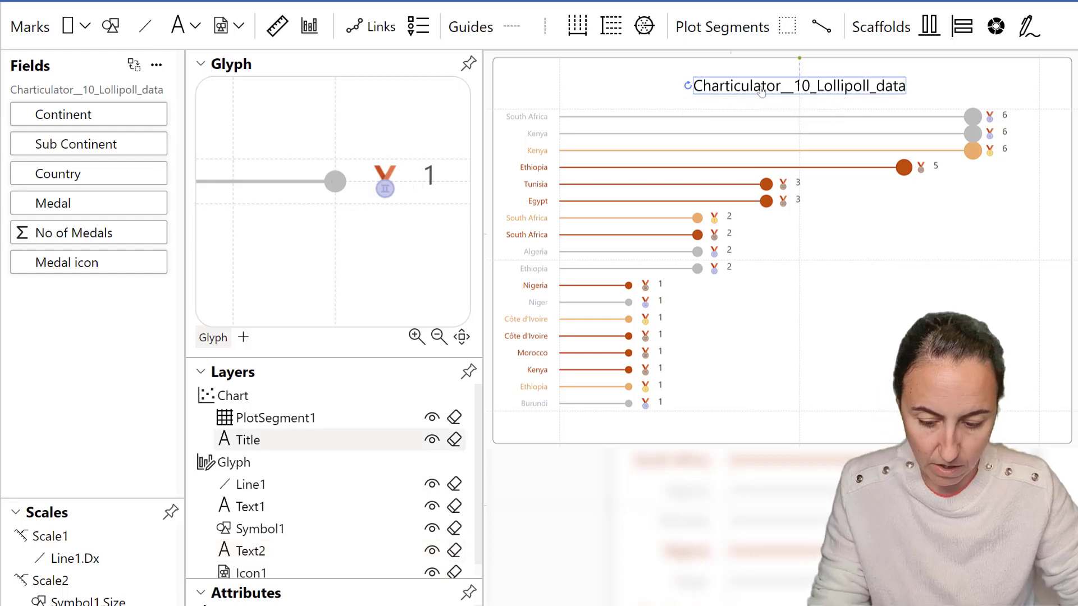
double_click(779, 89)
double_click(839, 94)
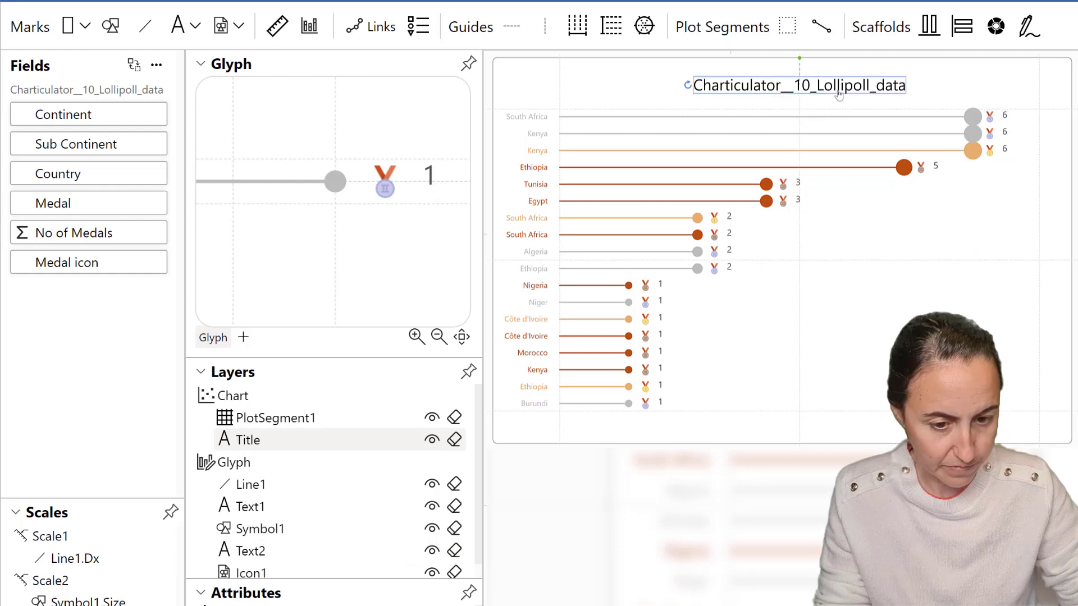
double_click(838, 95)
double_click(836, 92)
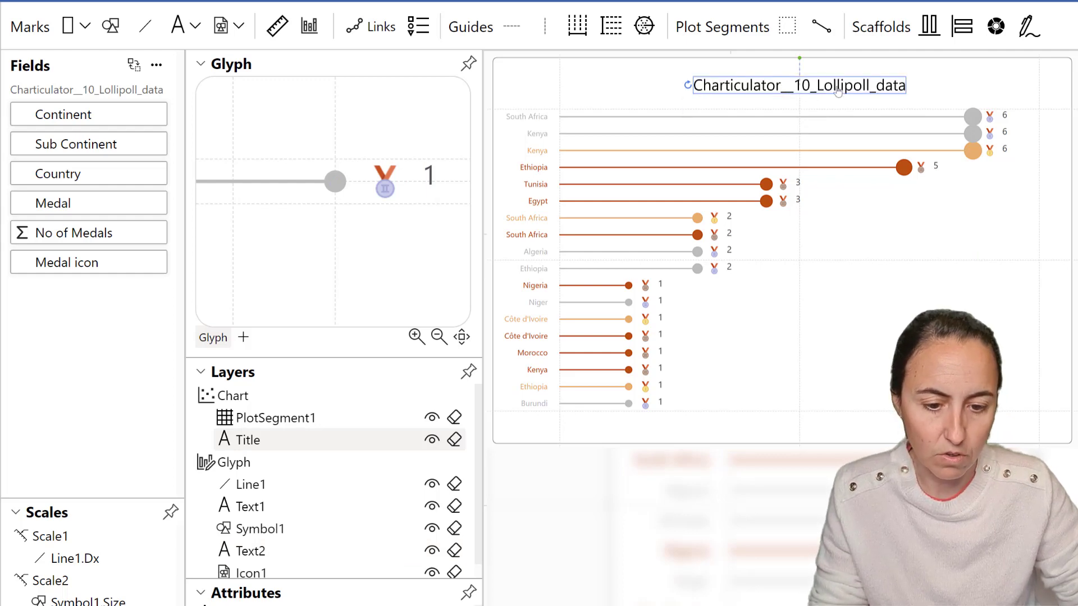
double_click(837, 92)
left_click_drag(797, 106, 675, 110)
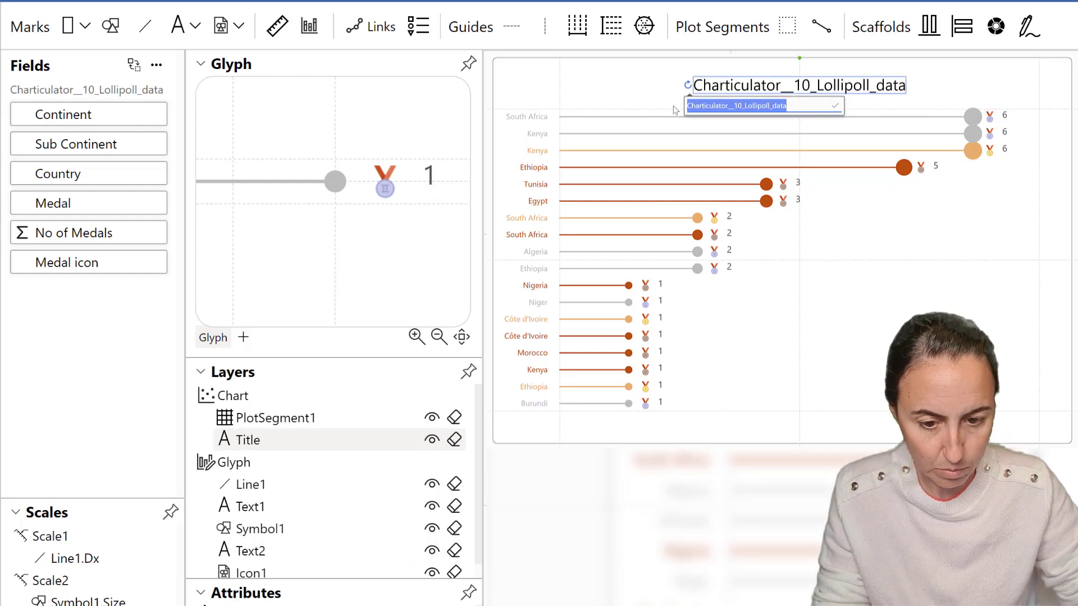
type("ol")
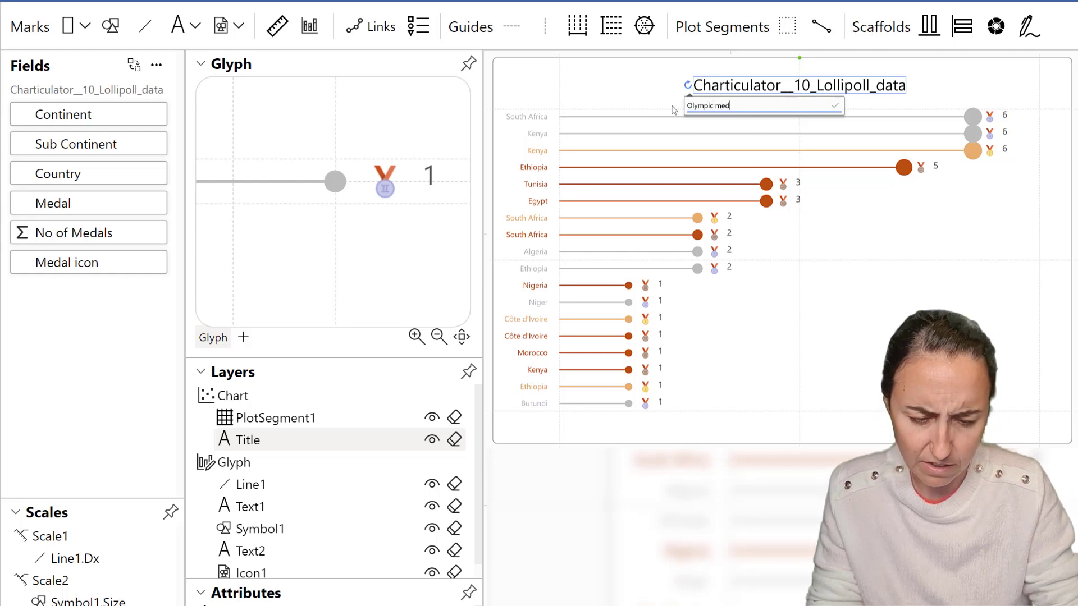
type("ympic medal")
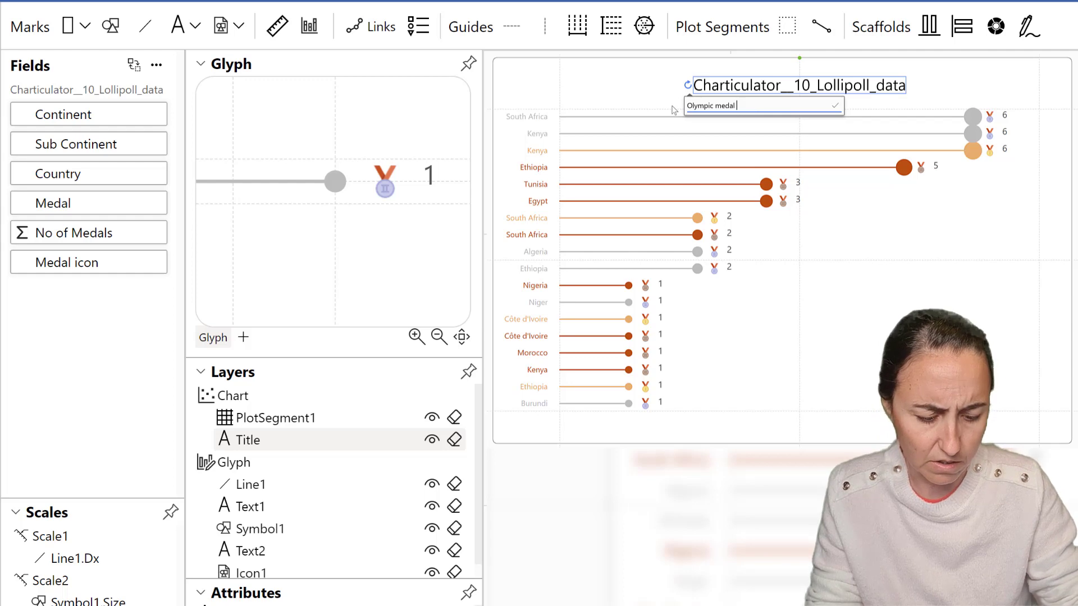
type(" -")
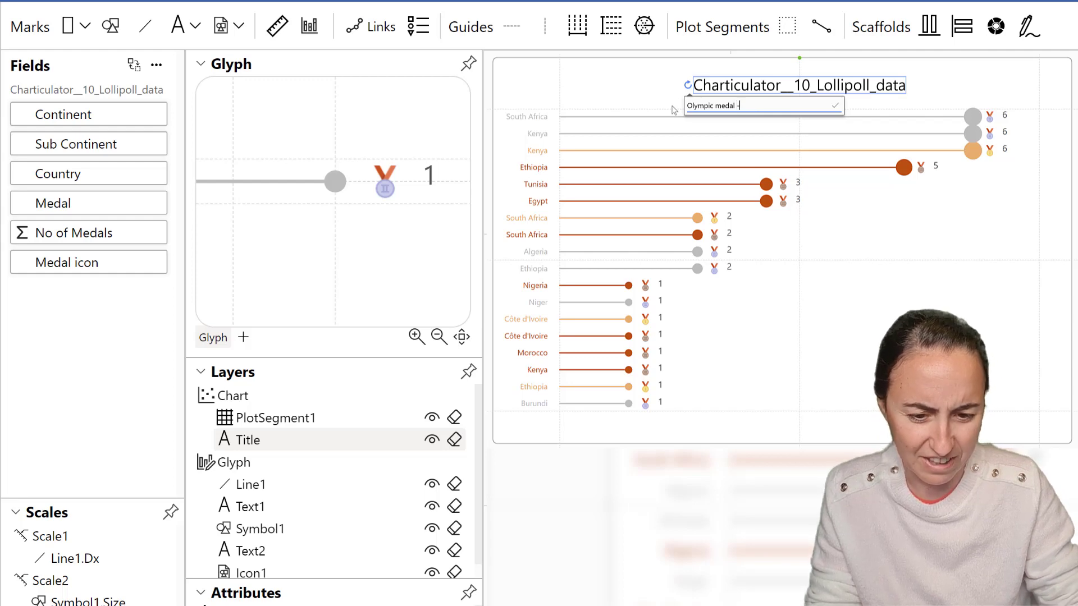
left_click(834, 106)
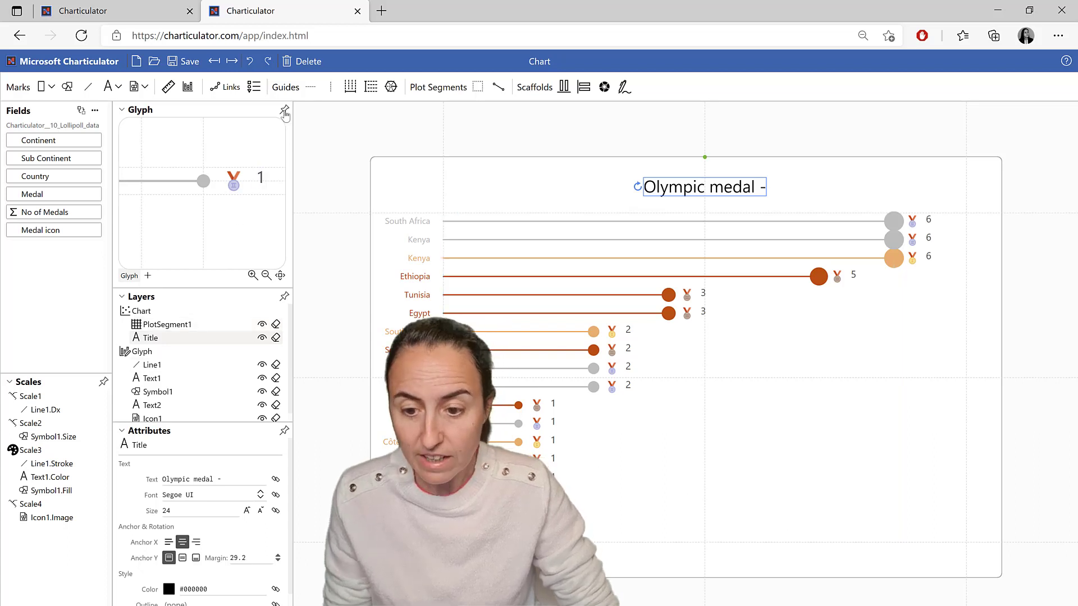
Create a legend connected by the Medal column's values.
left_click(254, 87)
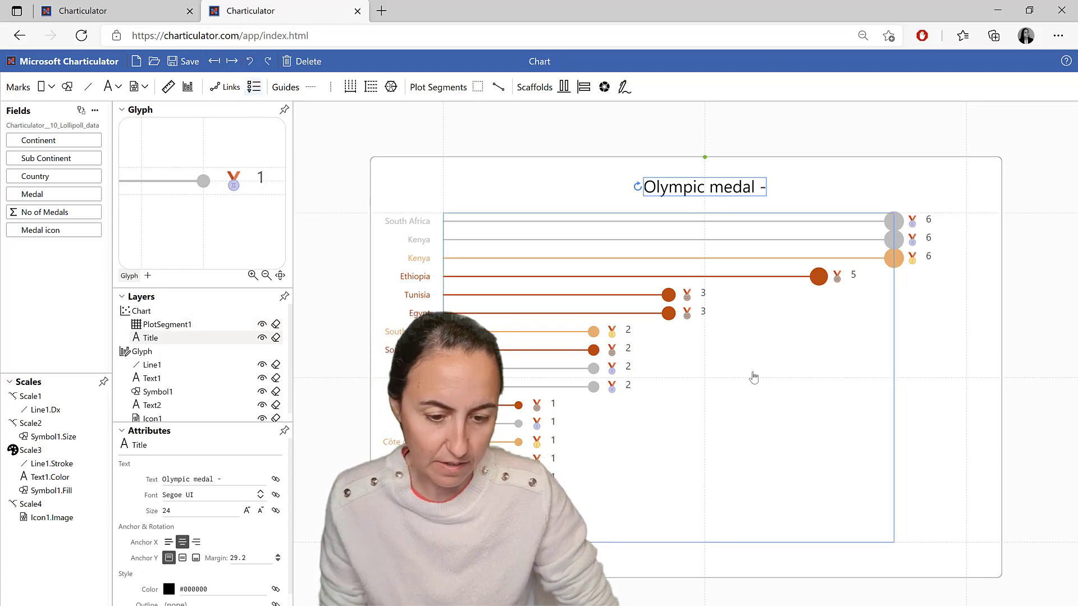
left_click(253, 88)
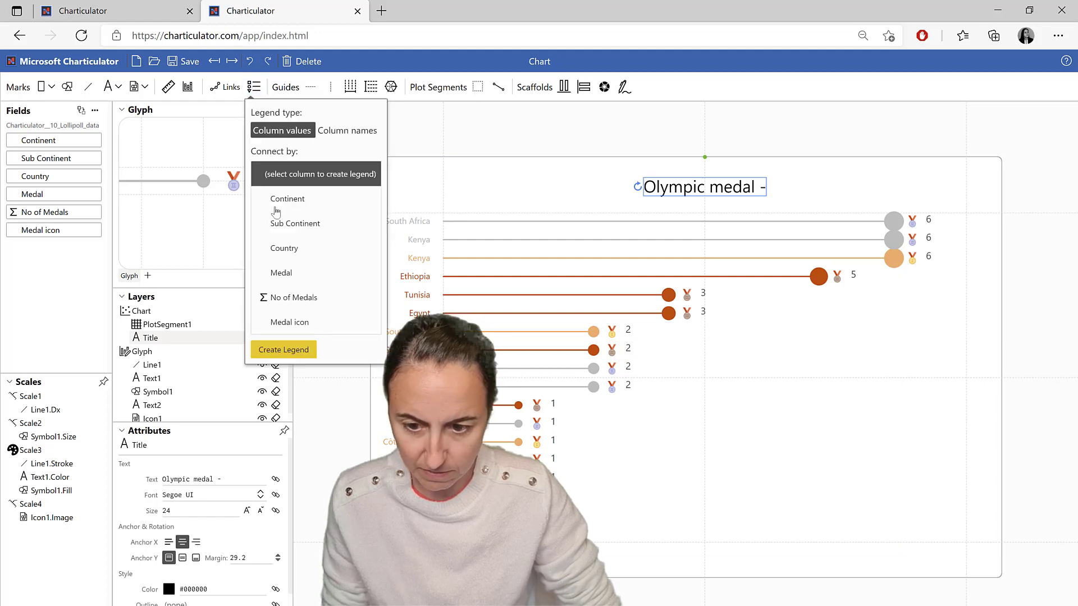
left_click(299, 276)
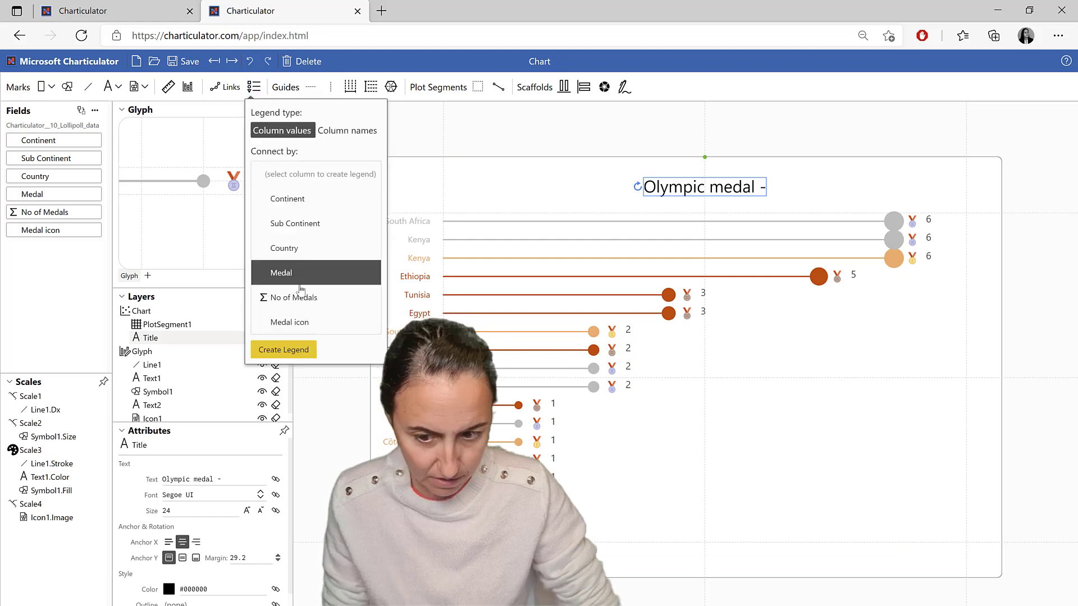
left_click(285, 350)
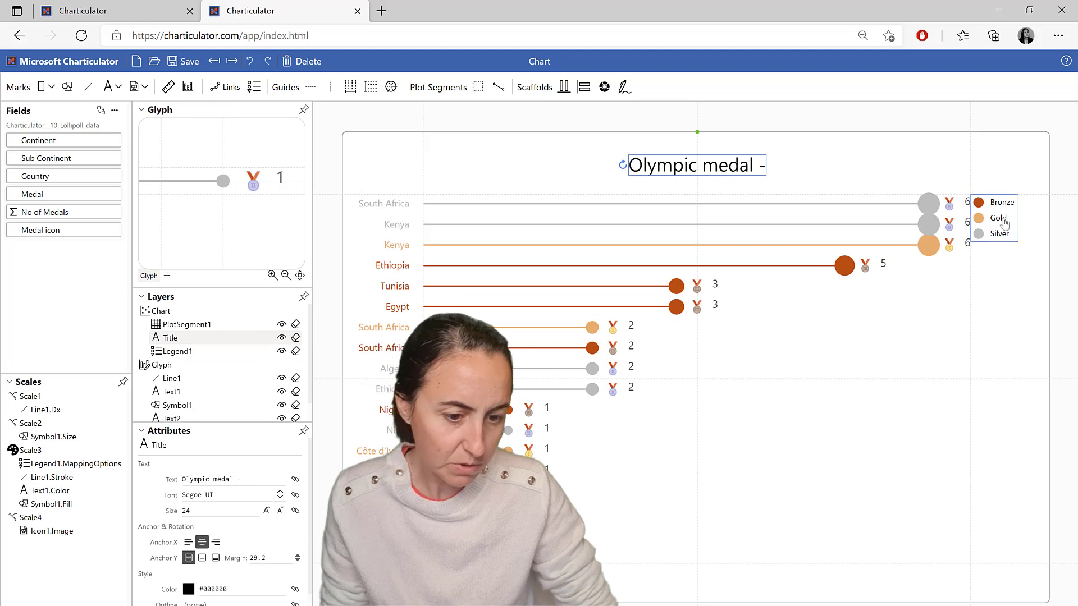
Add a horizontal guide across the lower part of the chart.
left_click(994, 218)
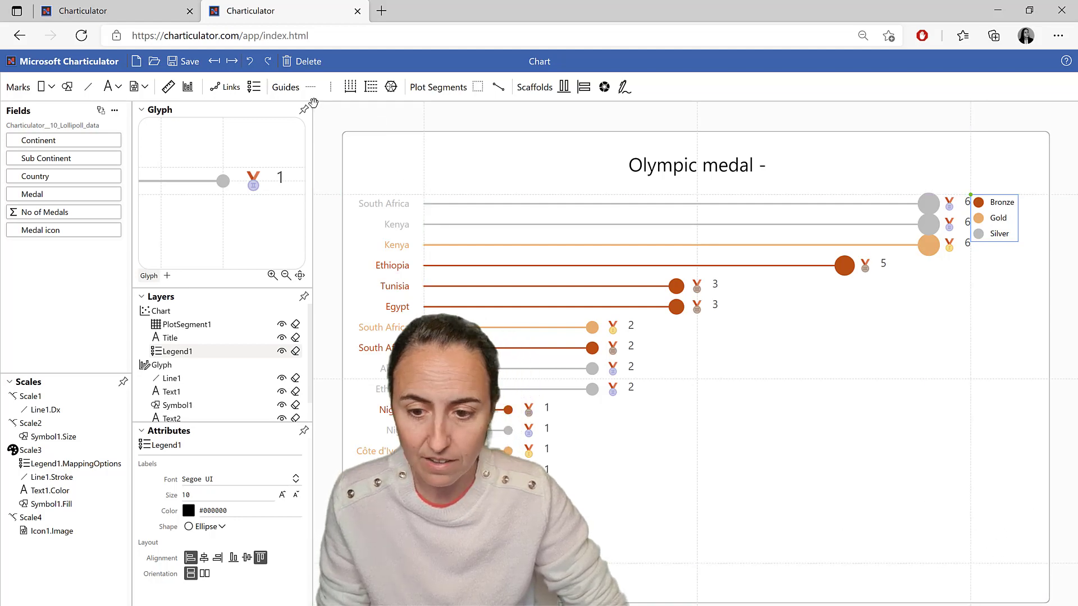
left_click_drag(311, 87, 628, 490)
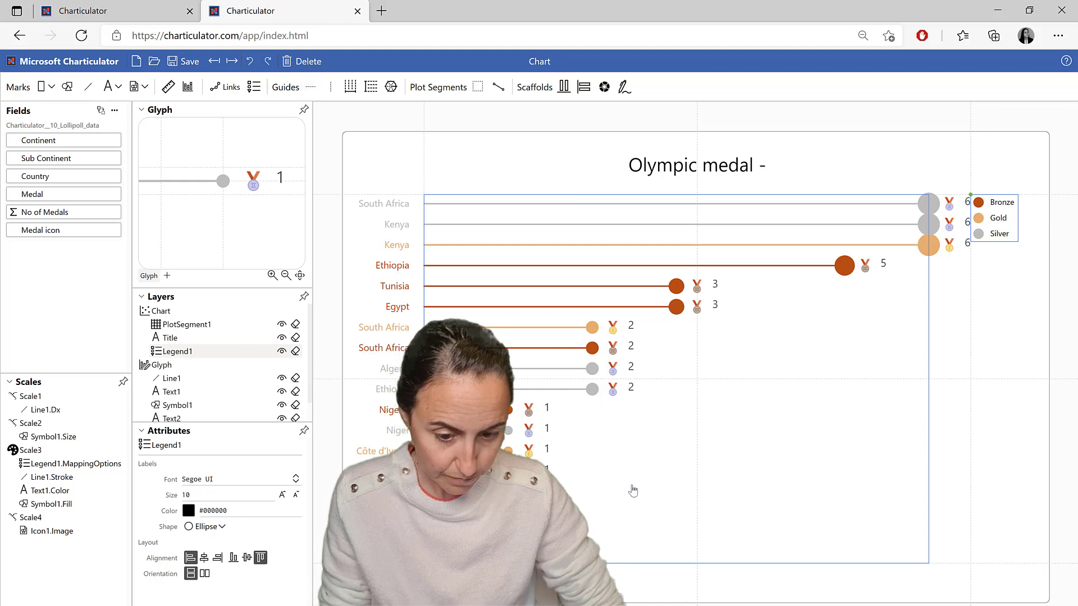
left_click(629, 491)
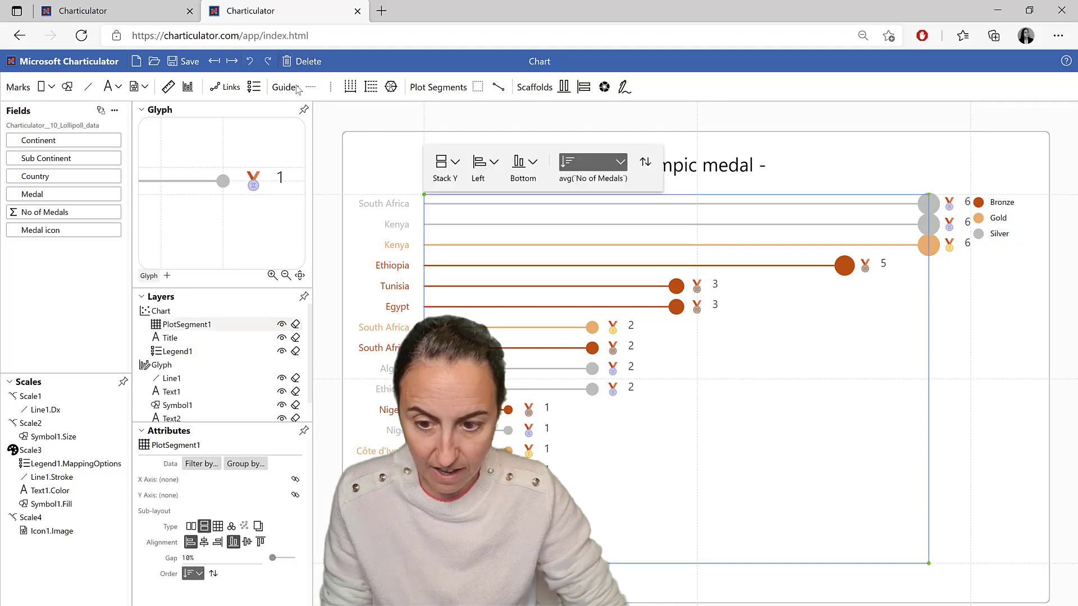
left_click_drag(310, 87, 628, 491)
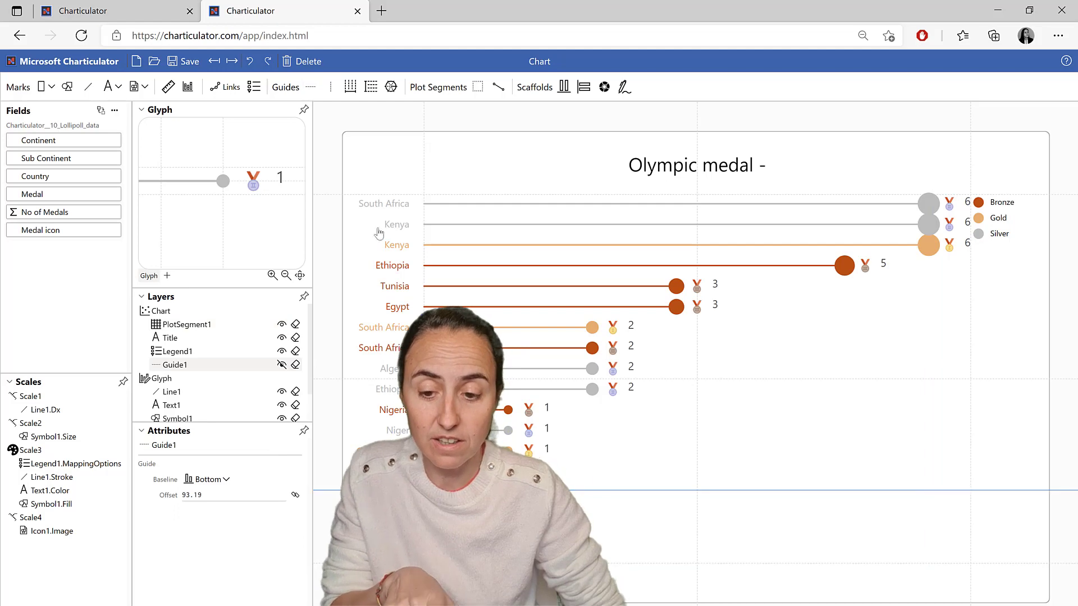
left_click(311, 86)
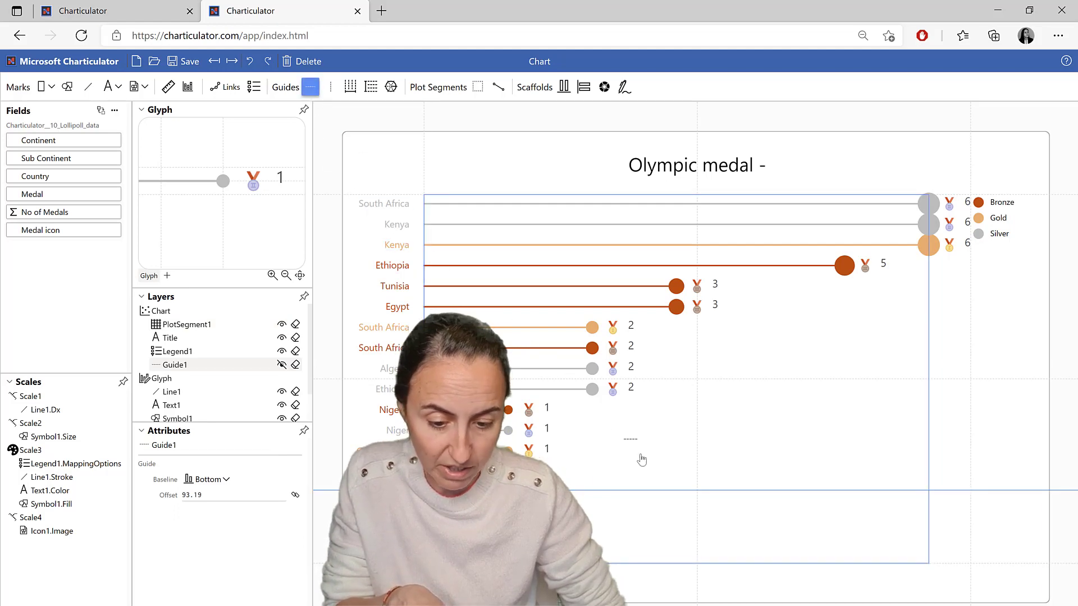
key("Escape")
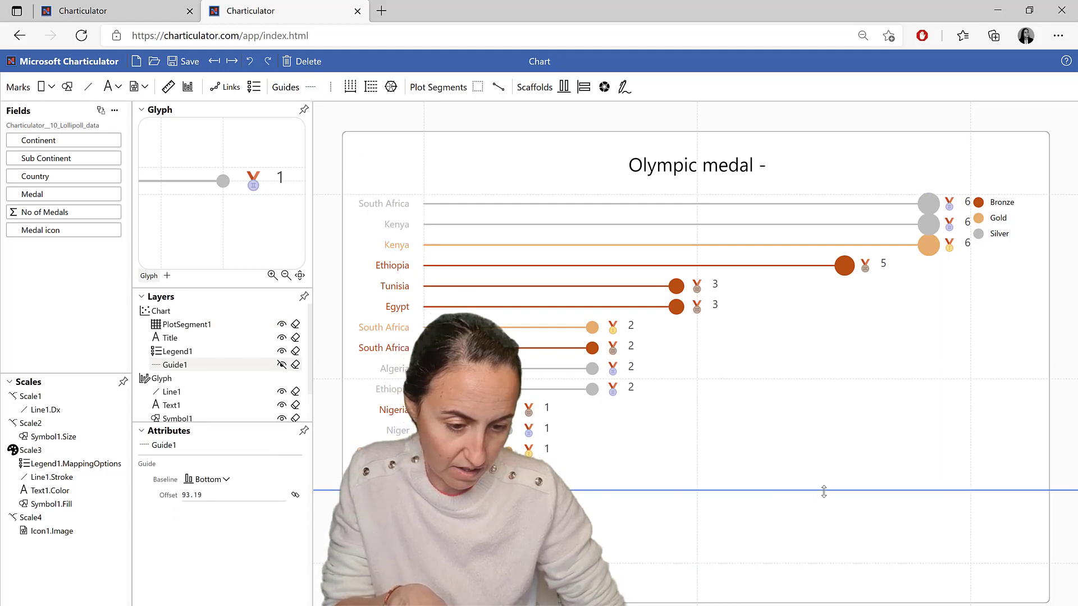
Move the legend down onto the guide near the chart's lower right corner.
left_click(980, 212)
left_click_drag(971, 200, 971, 493)
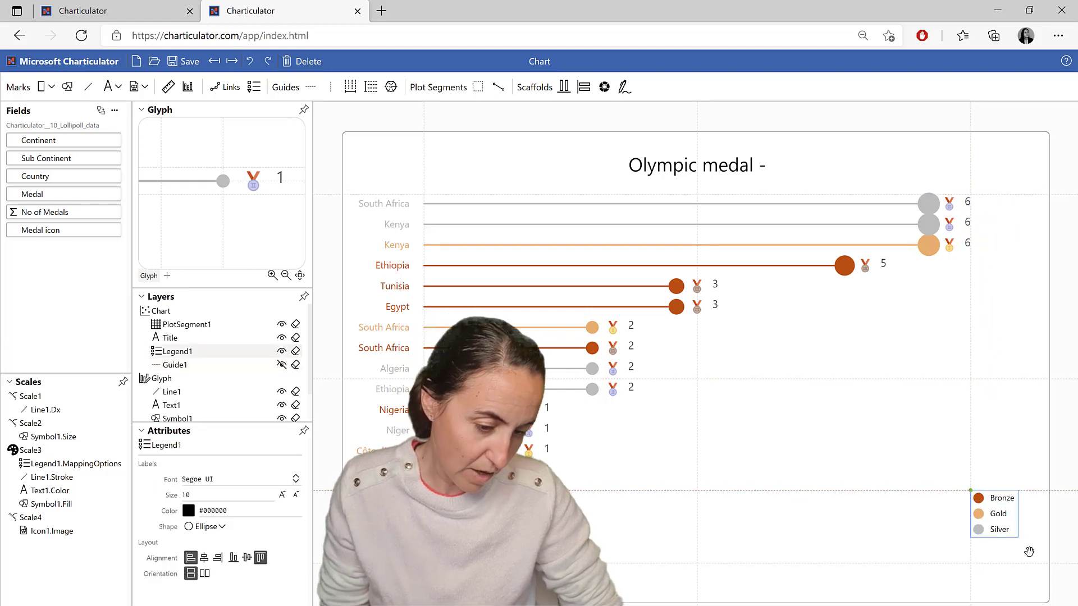
left_click(1028, 553)
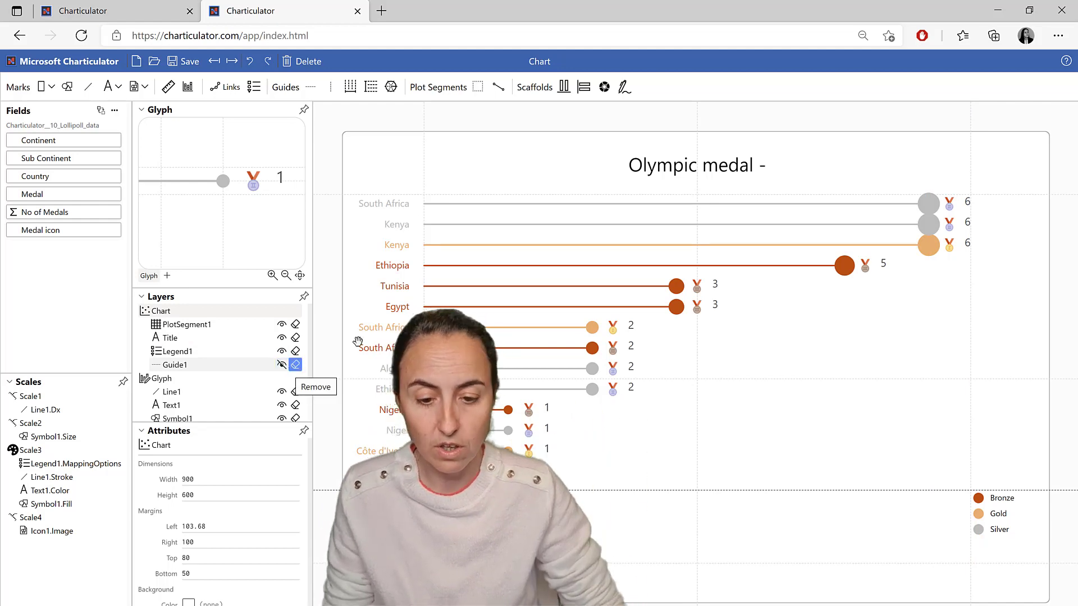
Set the chart's background colour to the light peach #fff5eb.
left_click(171, 298)
left_click(168, 313)
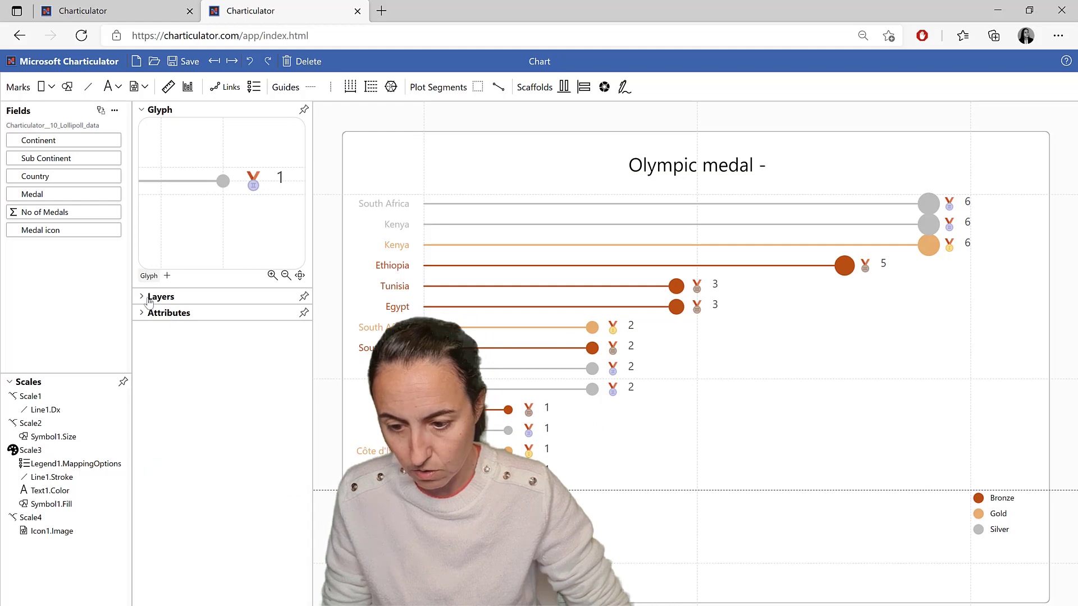
left_click(149, 297)
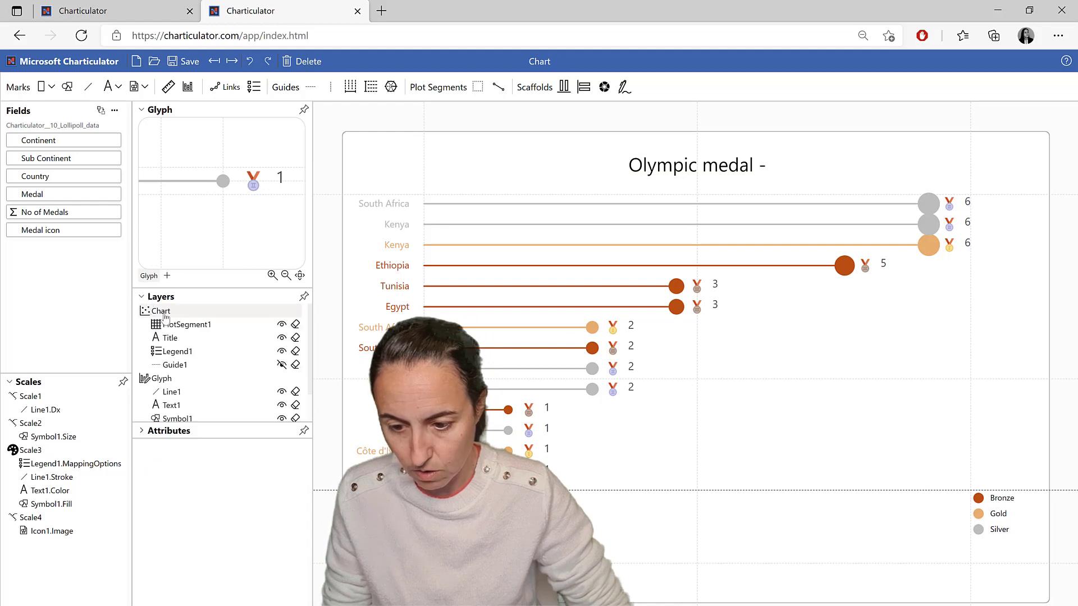
left_click(303, 431)
left_click(117, 168)
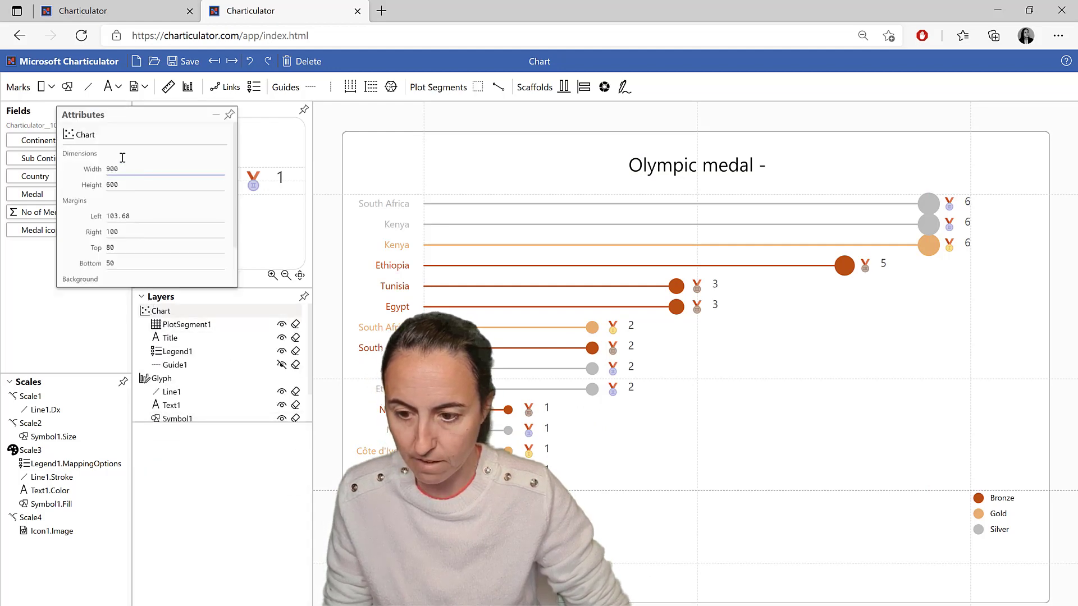
scroll(149, 208, "down", 2)
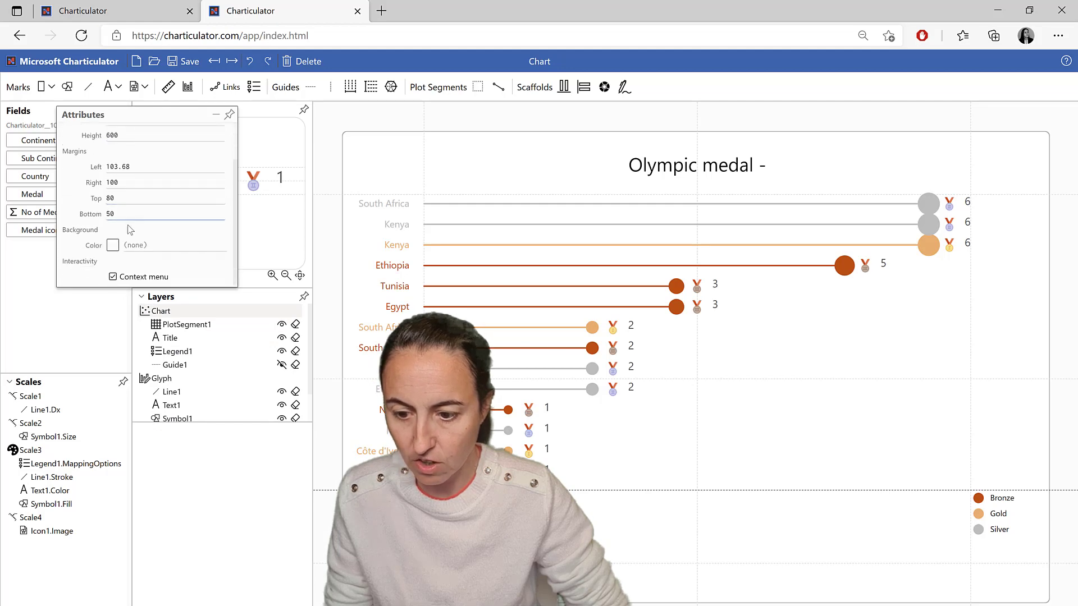
left_click(113, 245)
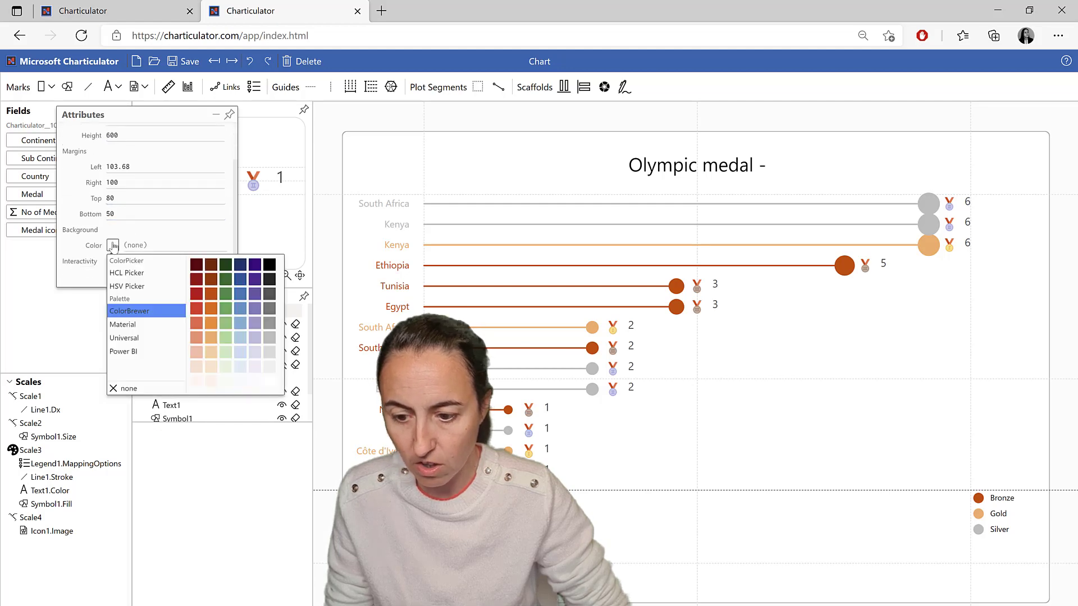
left_click(210, 384)
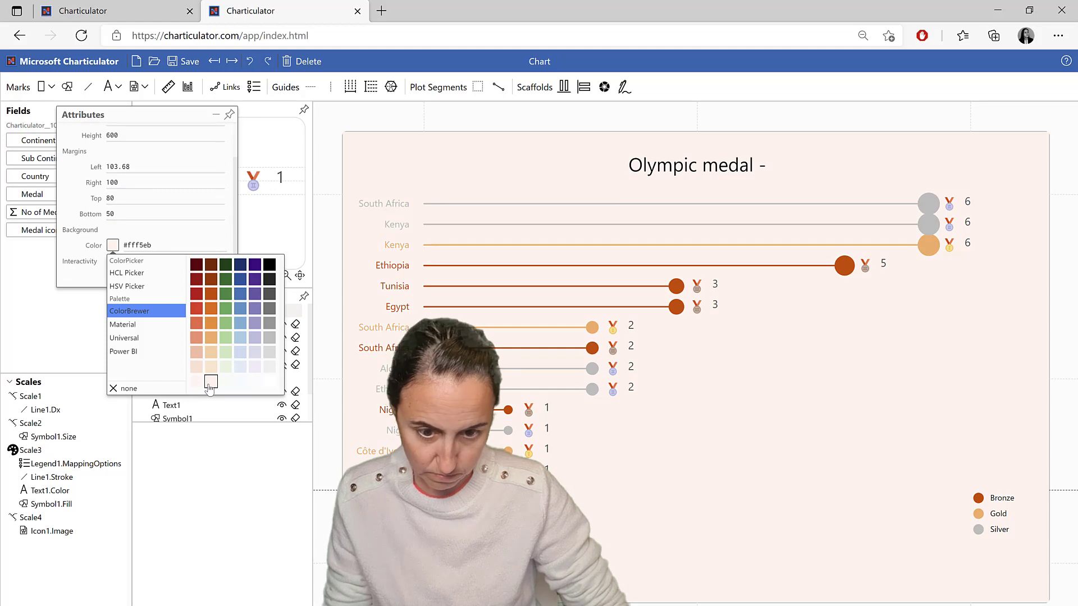
left_click(230, 116)
left_click(229, 116)
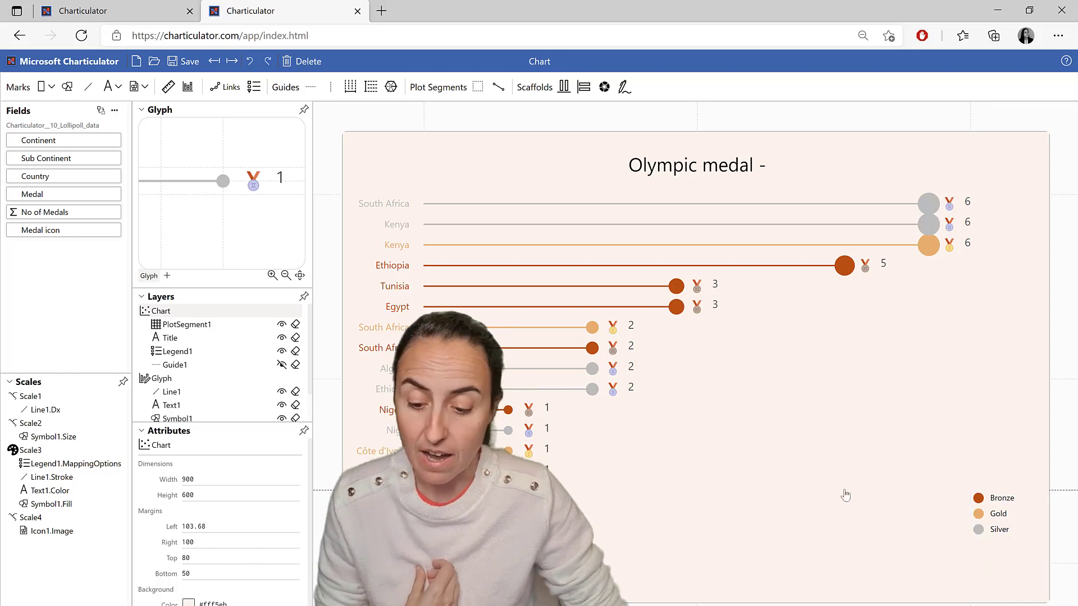
Inspect the legend's shape options in a floating attributes panel without changing them.
left_click(177, 351)
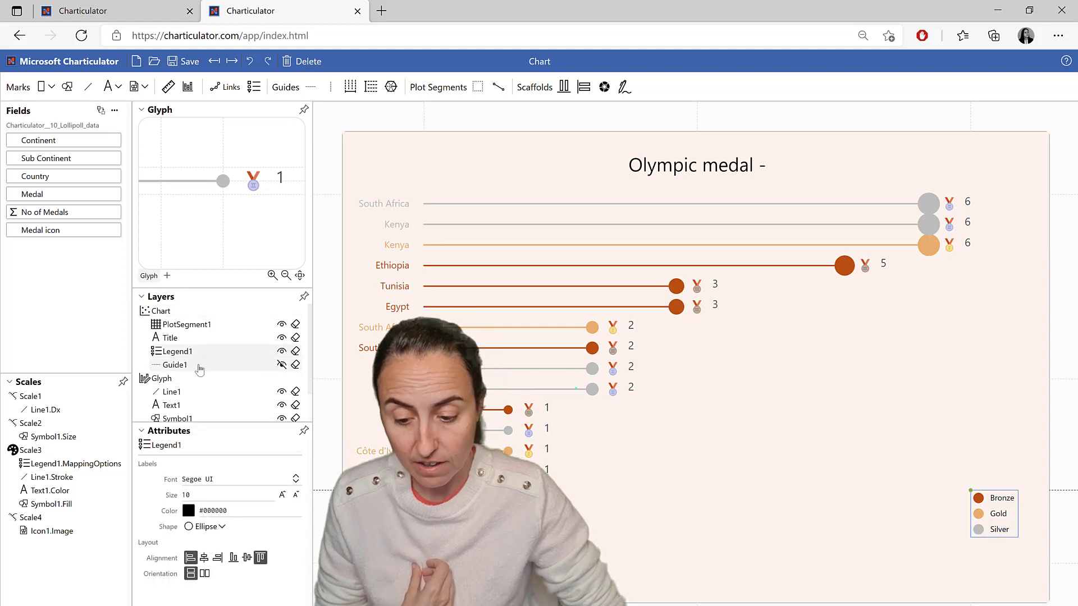
left_click(304, 430)
left_click_drag(183, 119, 247, 119)
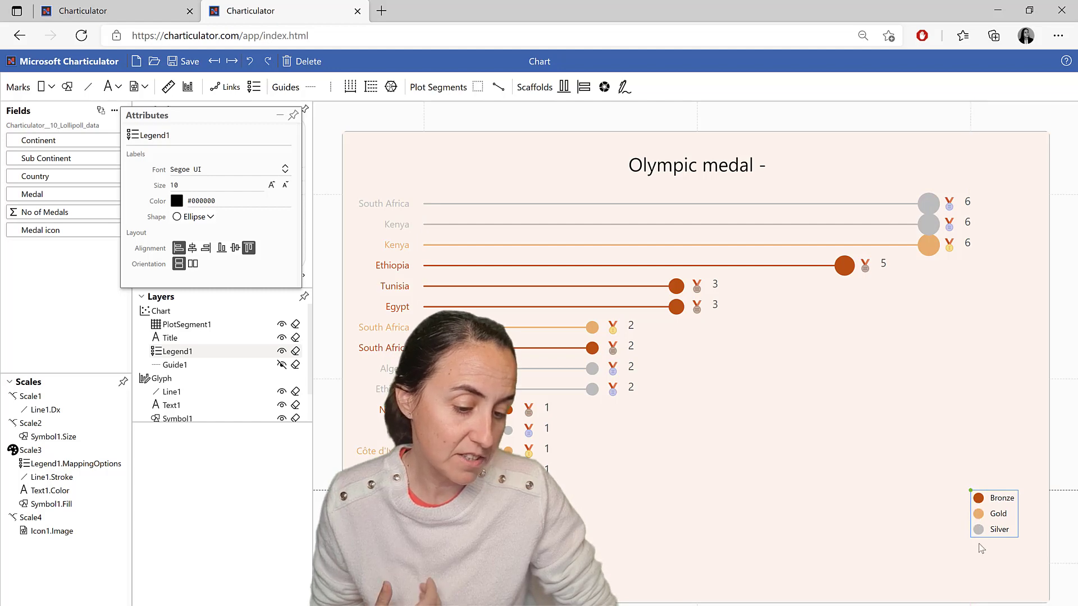
left_click(209, 218)
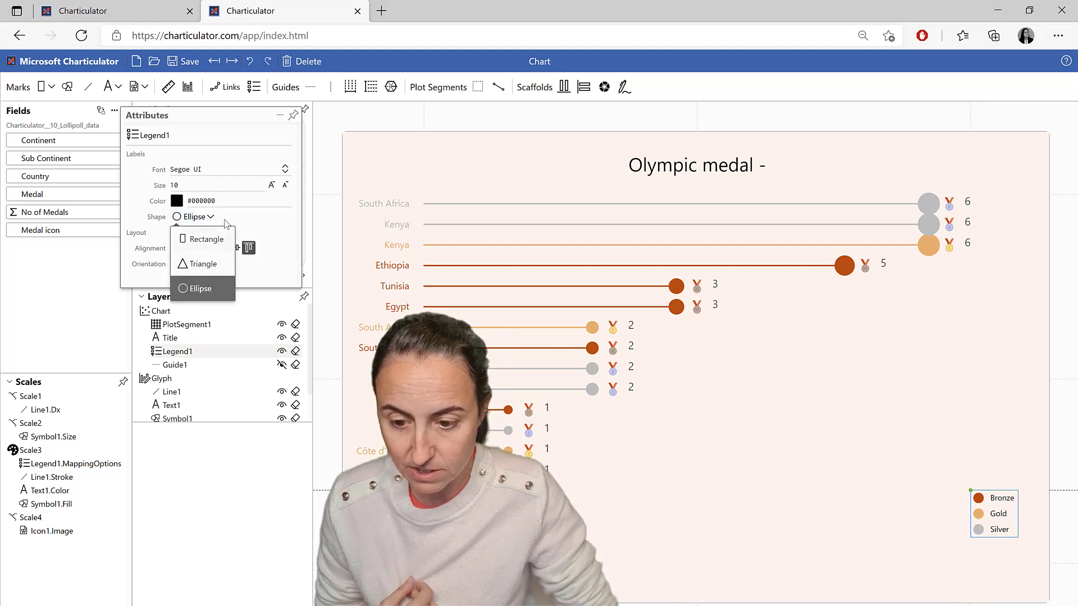
left_click(250, 220)
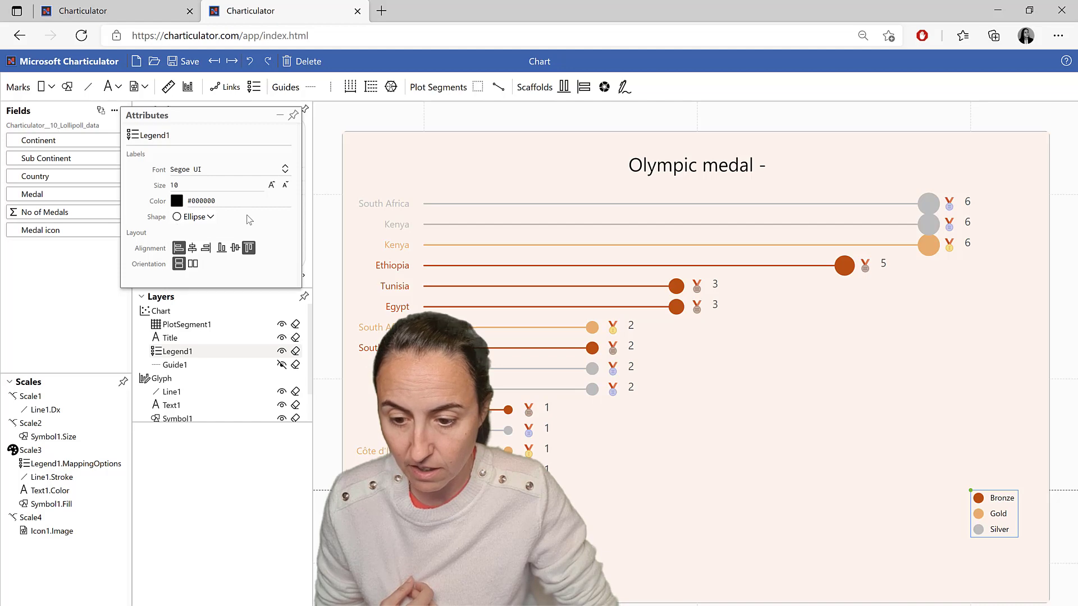
left_click(293, 118)
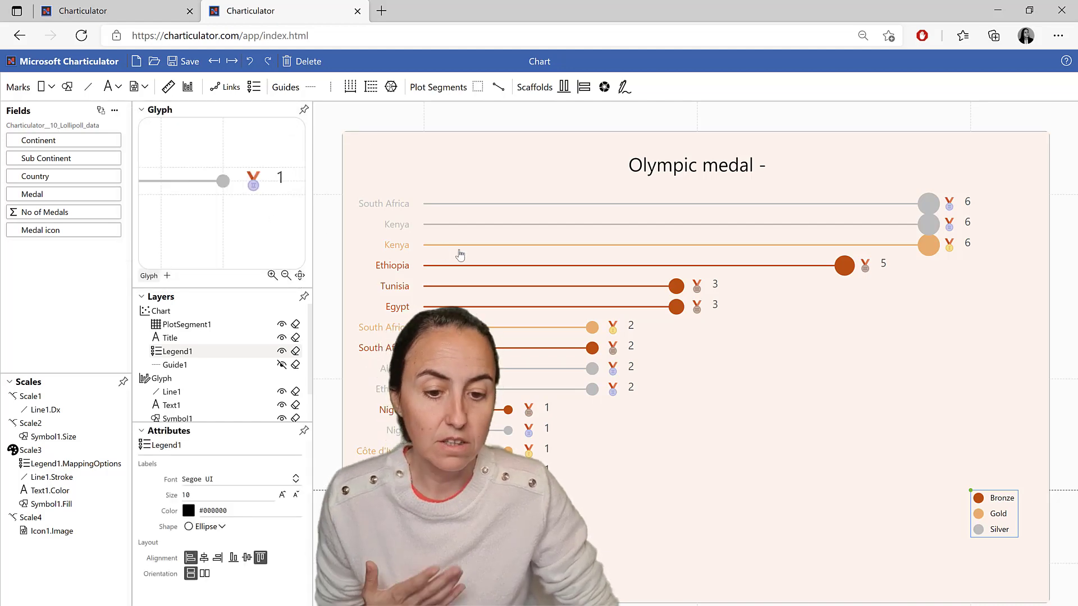